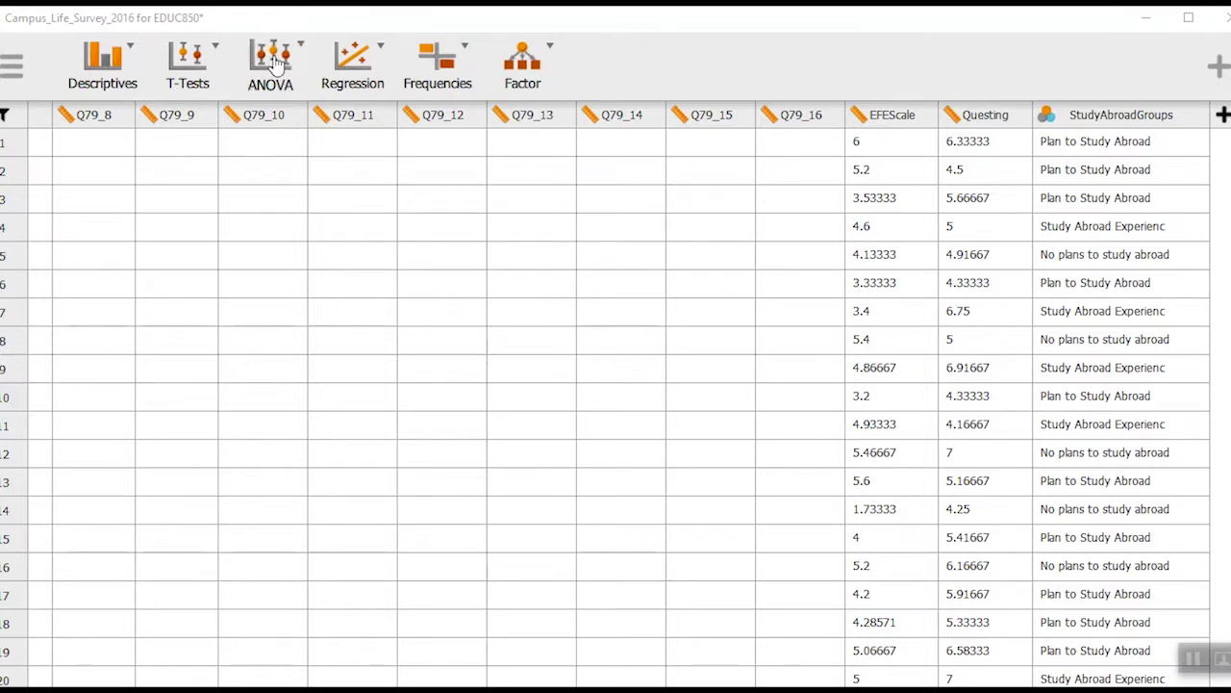
# Set up a classical ANOVA with EFEScale as the dependent variable and StudyAbroadGroups as the fixed factor.
pyautogui.click(276, 64)
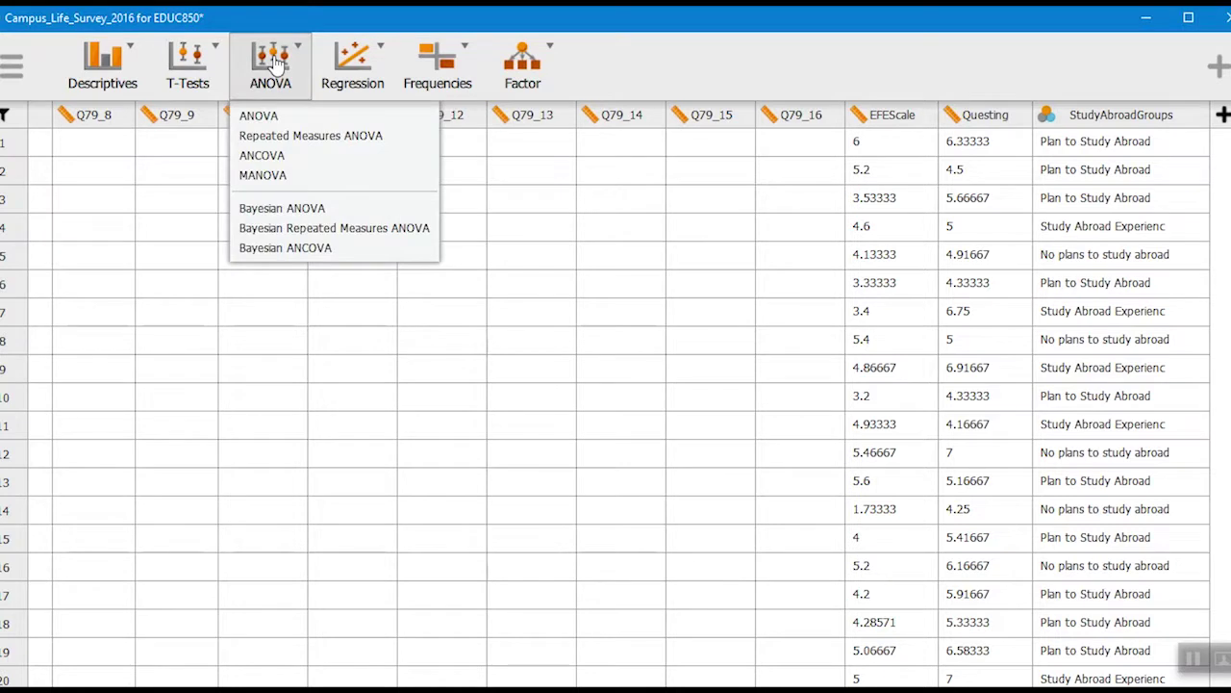
pyautogui.click(265, 118)
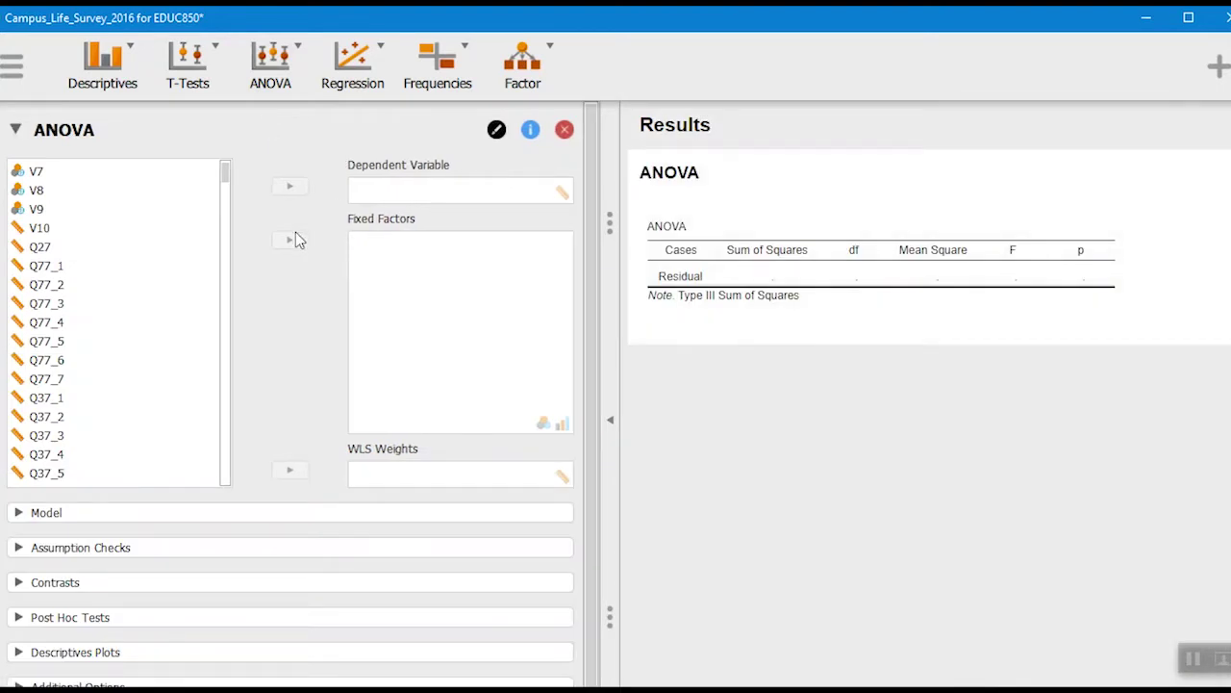
pyautogui.moveTo(228, 178); pyautogui.dragTo(225, 498)
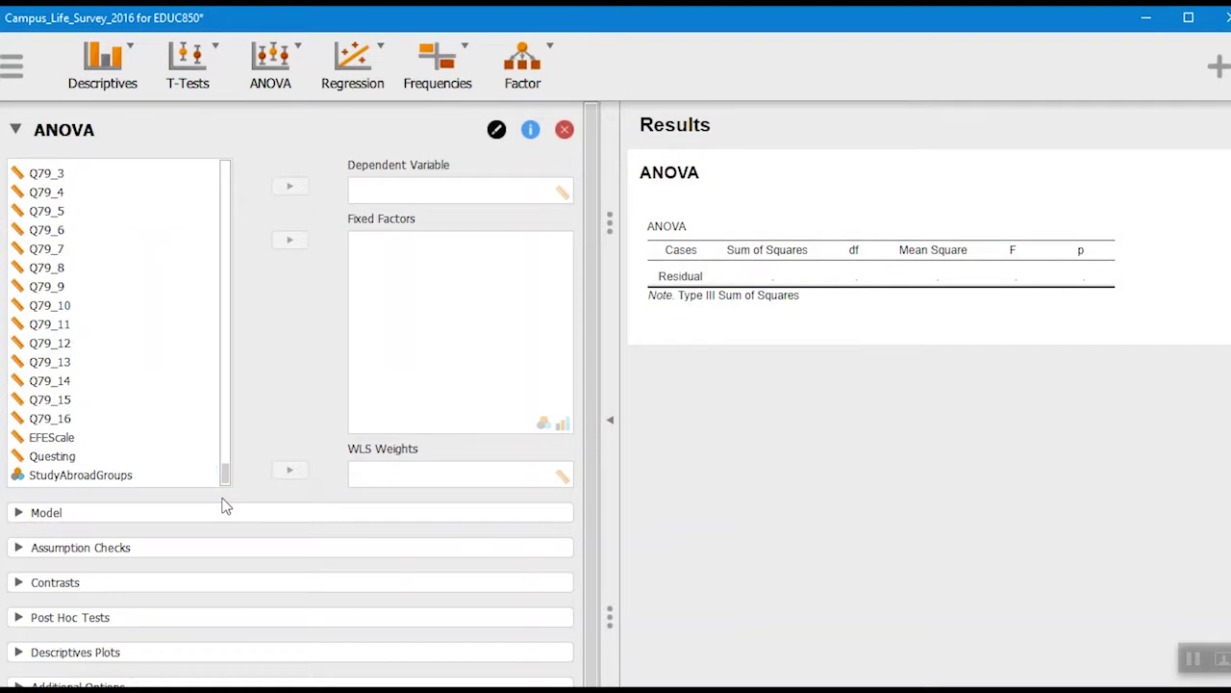
pyautogui.click(70, 479)
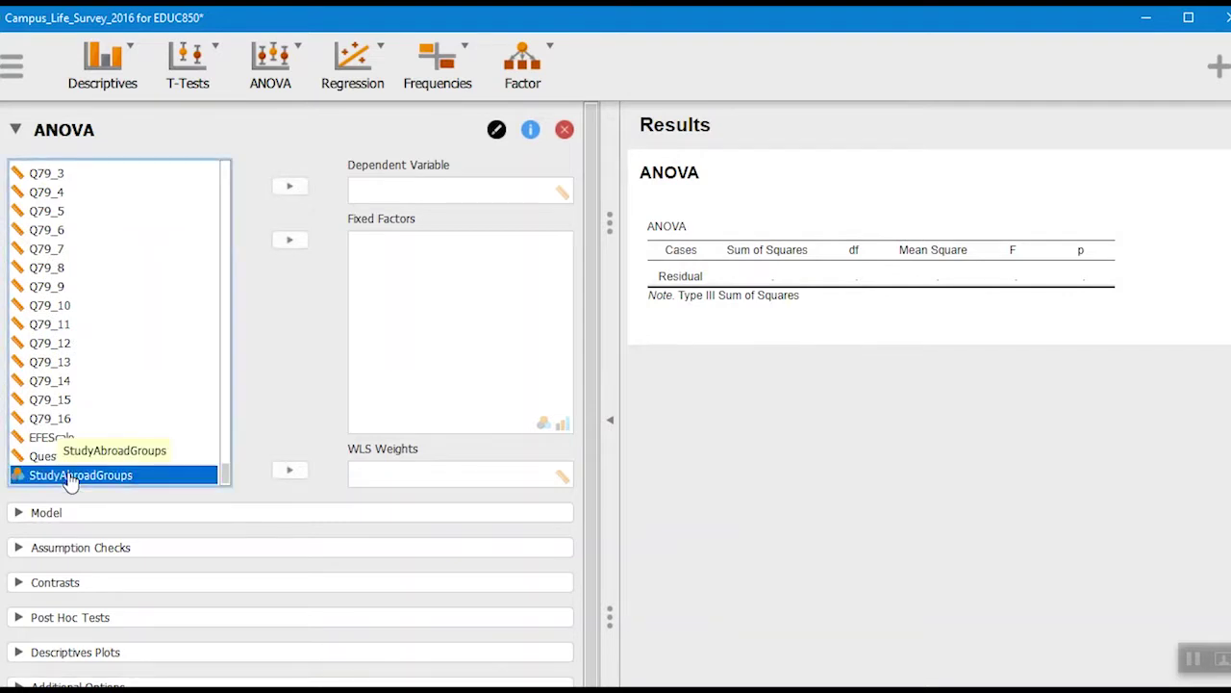
pyautogui.click(289, 242)
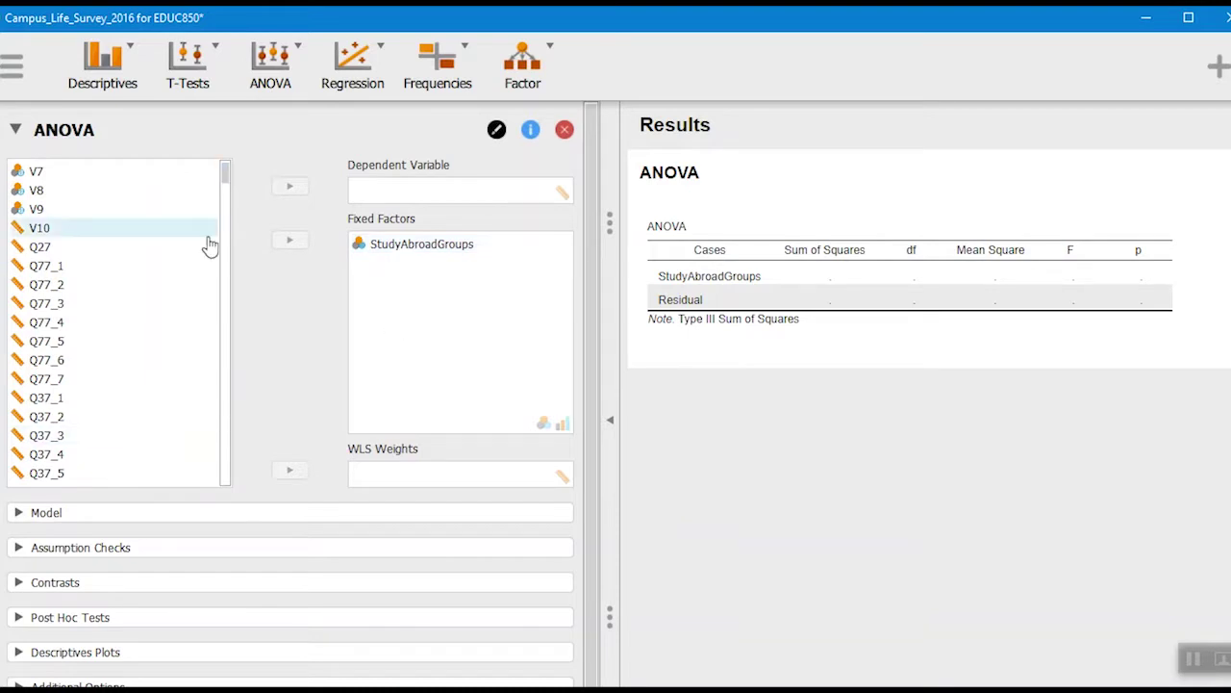
pyautogui.moveTo(225, 189); pyautogui.dragTo(228, 516)
pyautogui.click(73, 457)
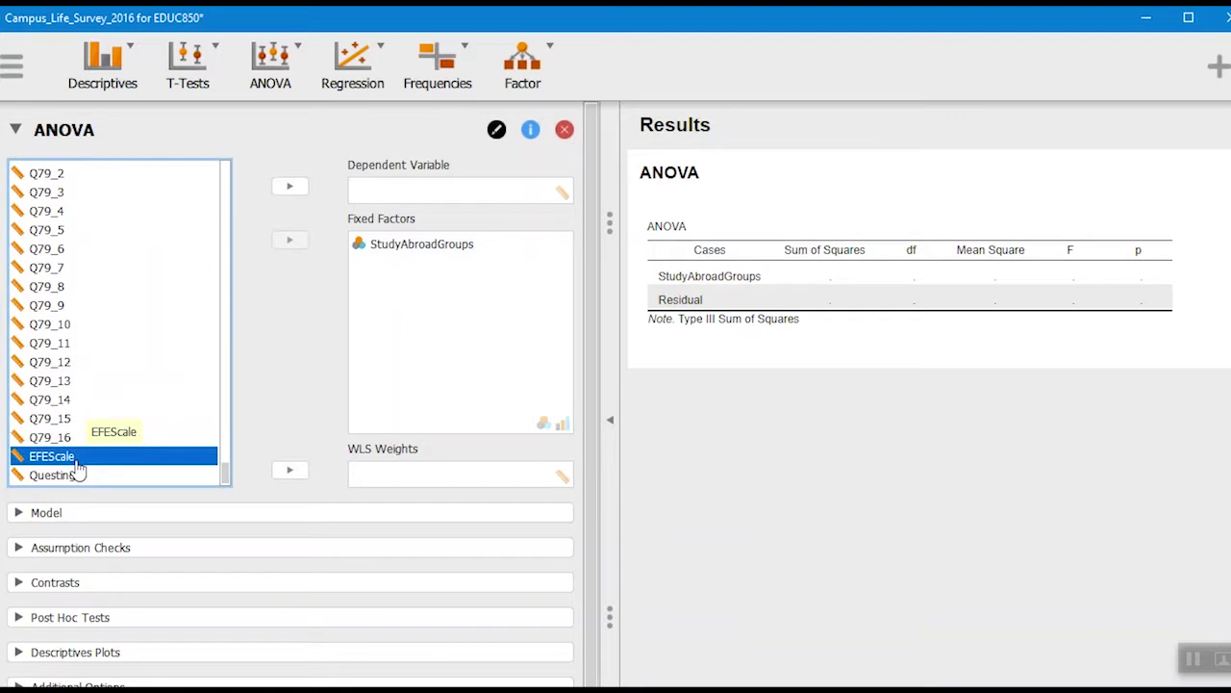
pyautogui.click(291, 190)
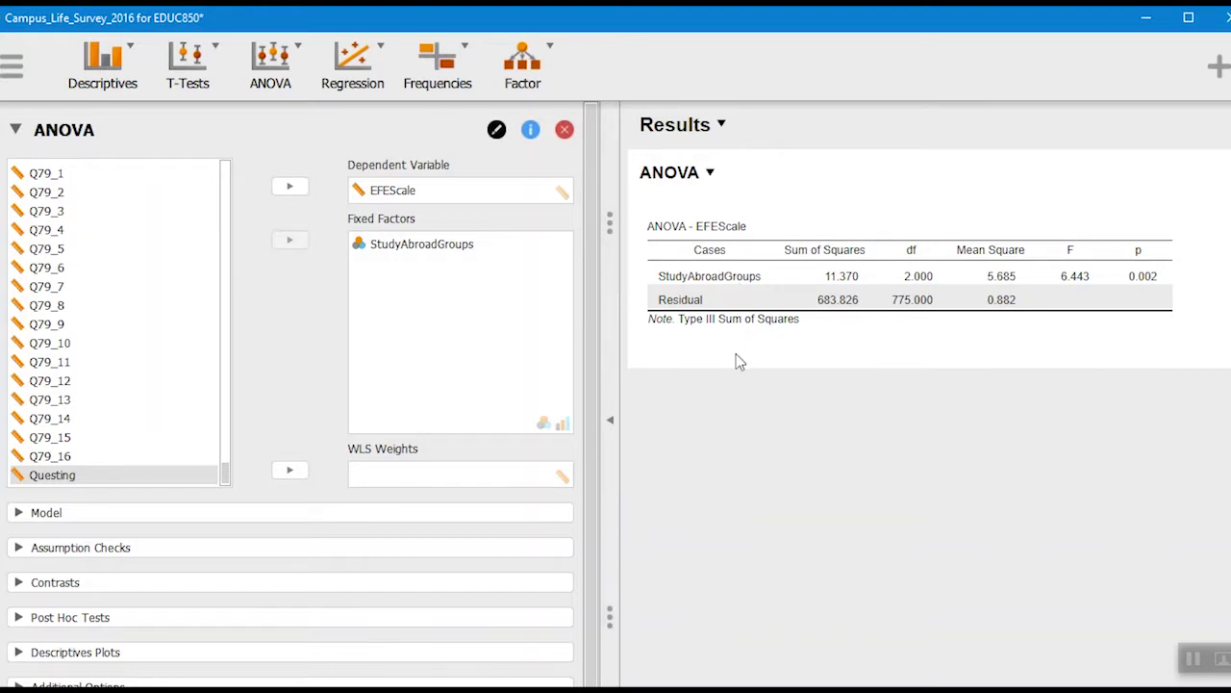
# Add homogeneity tests to the ANOVA's assumption checks.
pyautogui.click(21, 548)
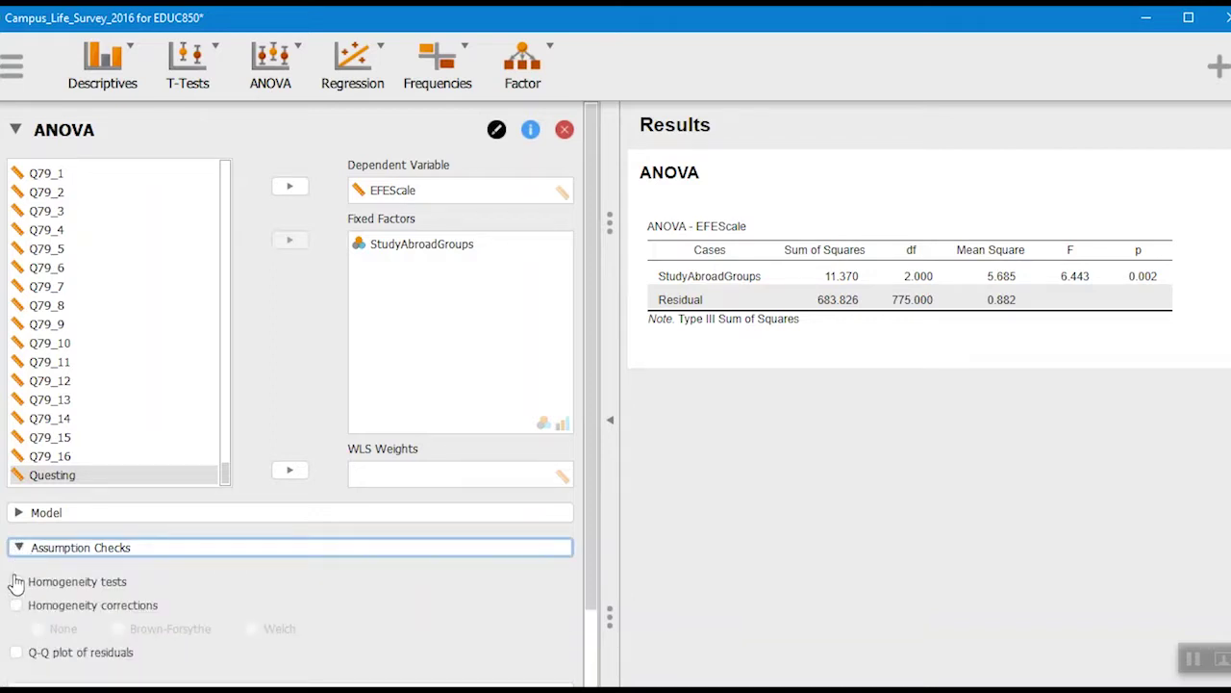
pyautogui.click(16, 583)
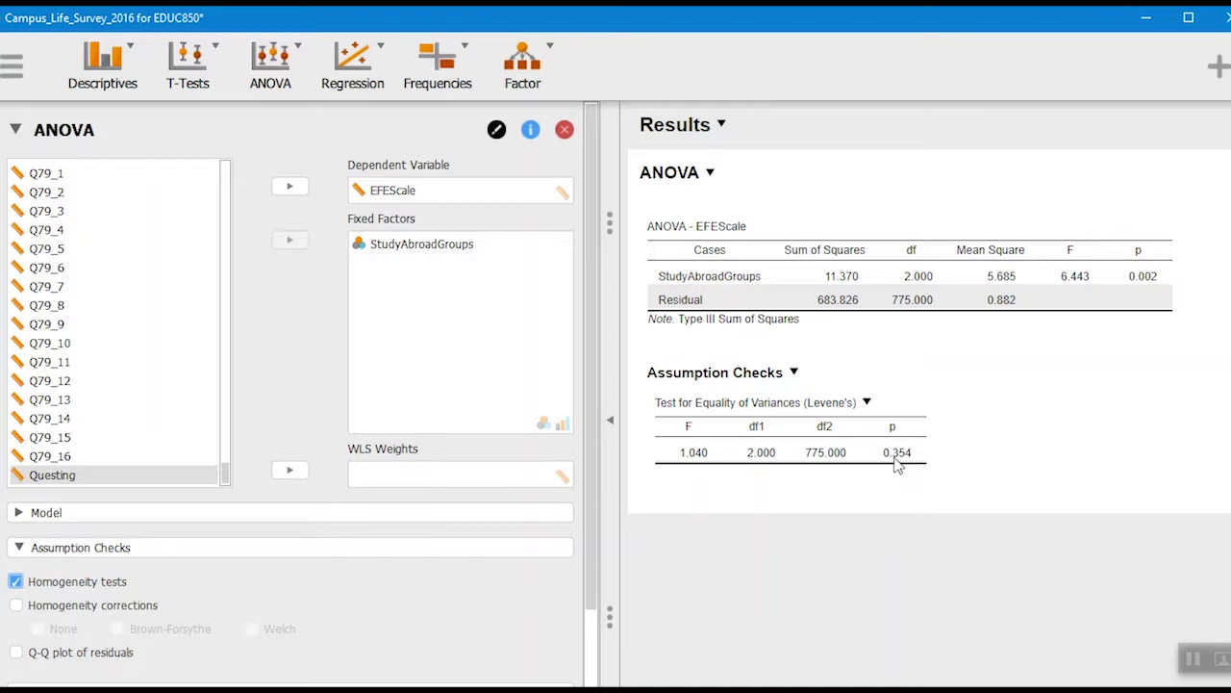
# Try the None, Brown-Forsythe and Welch homogeneity corrections, examine the full ANOVA table, and remove the corrections again.
pyautogui.click(17, 606)
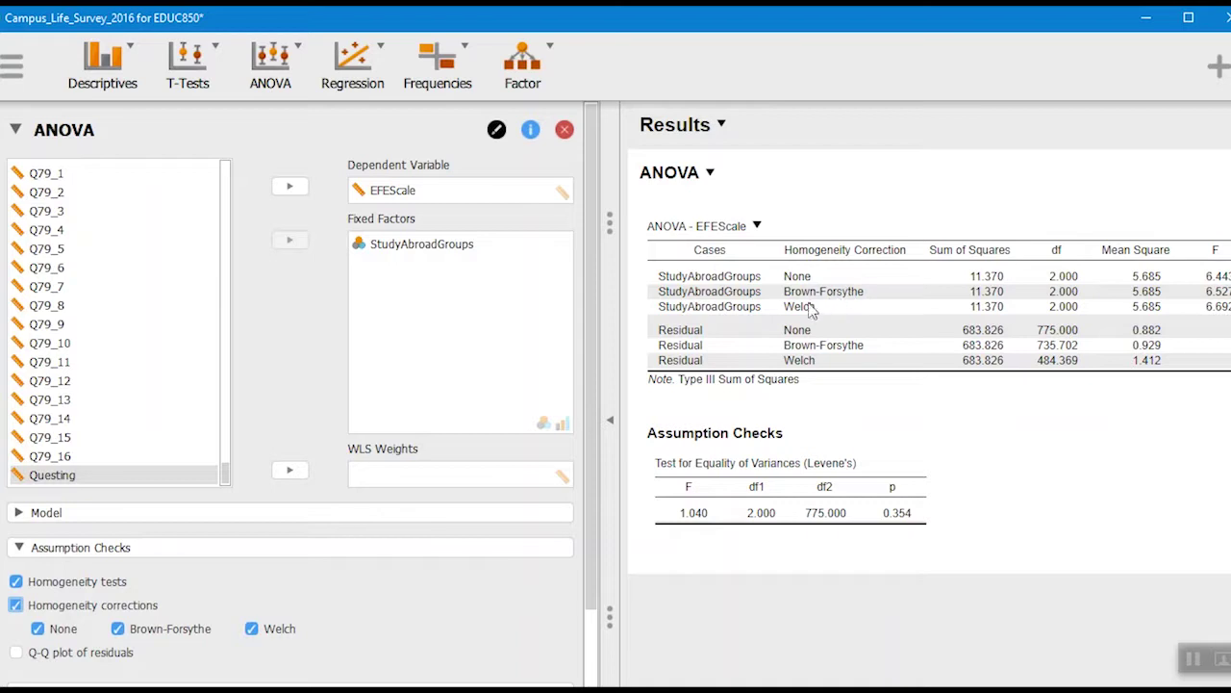
pyautogui.click(610, 426)
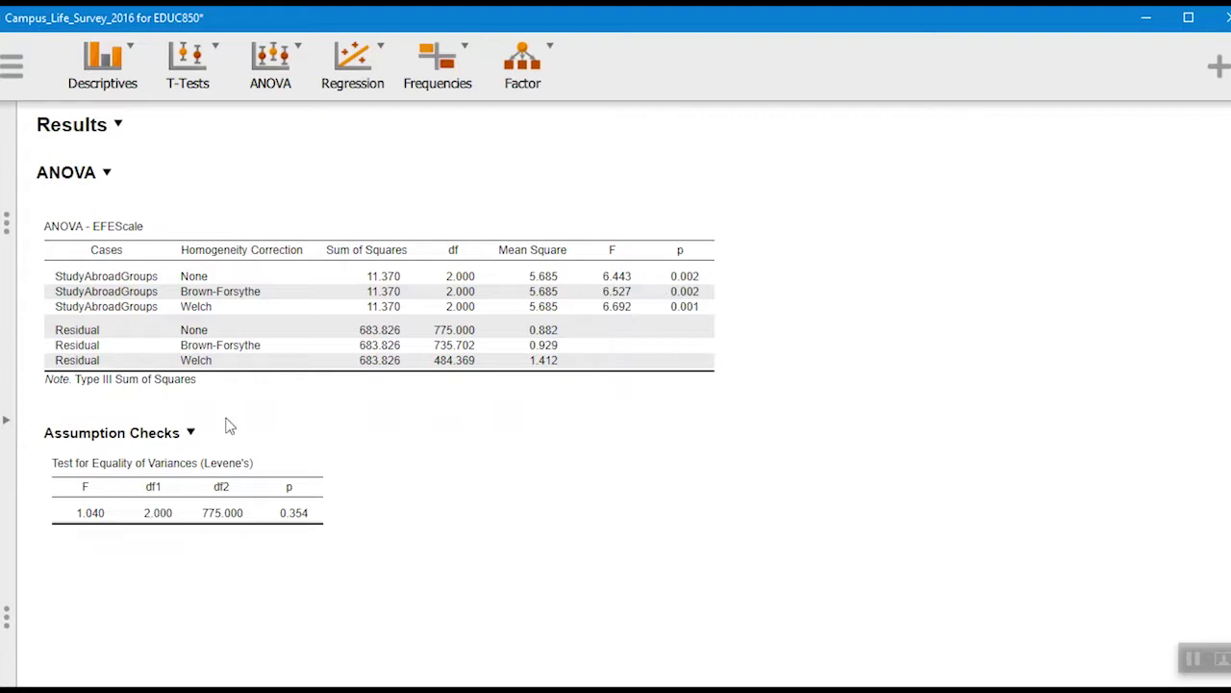
pyautogui.click(7, 424)
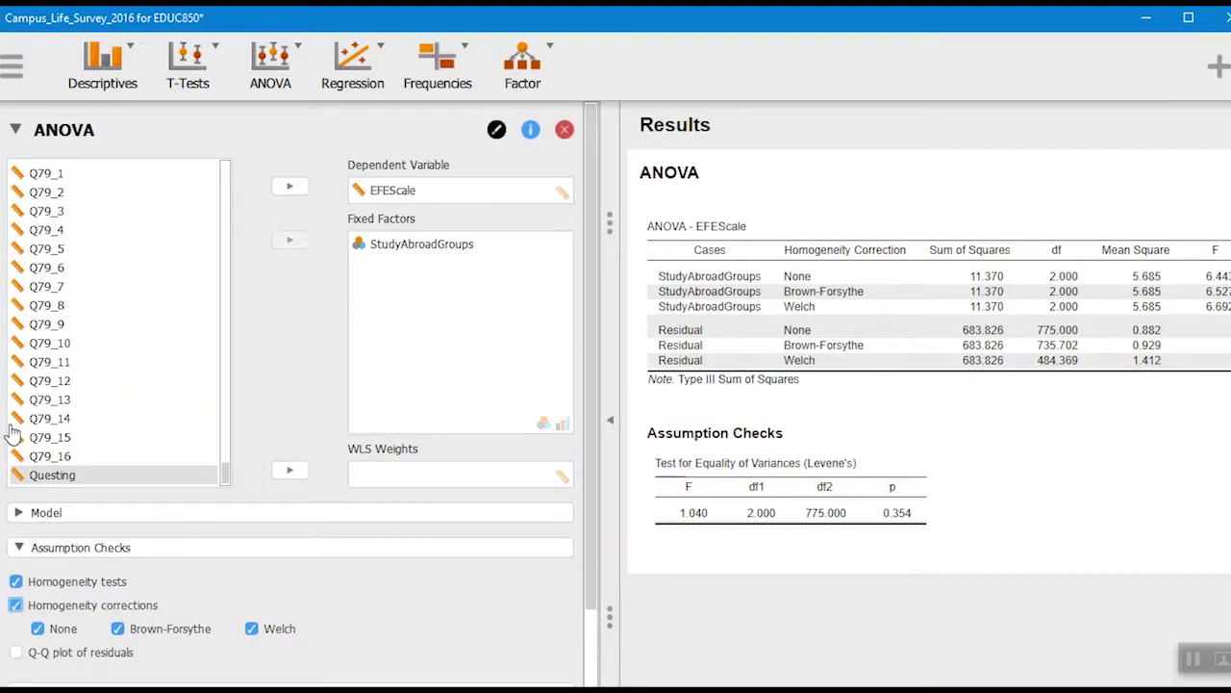
pyautogui.click(16, 605)
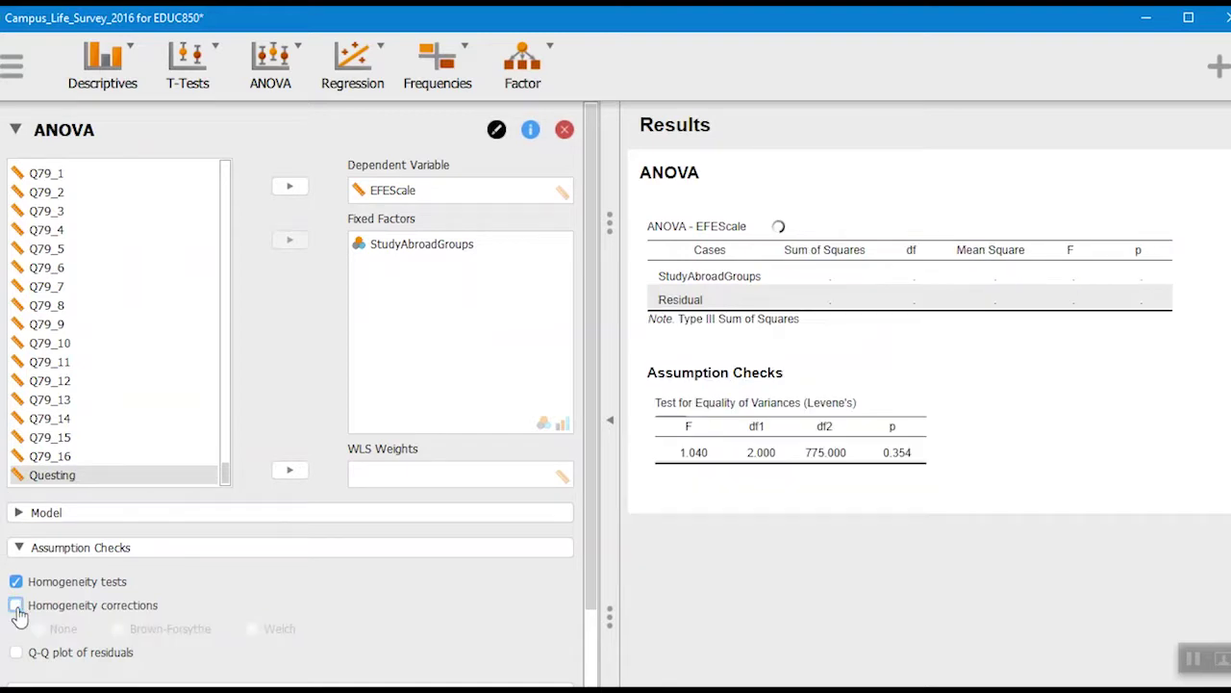
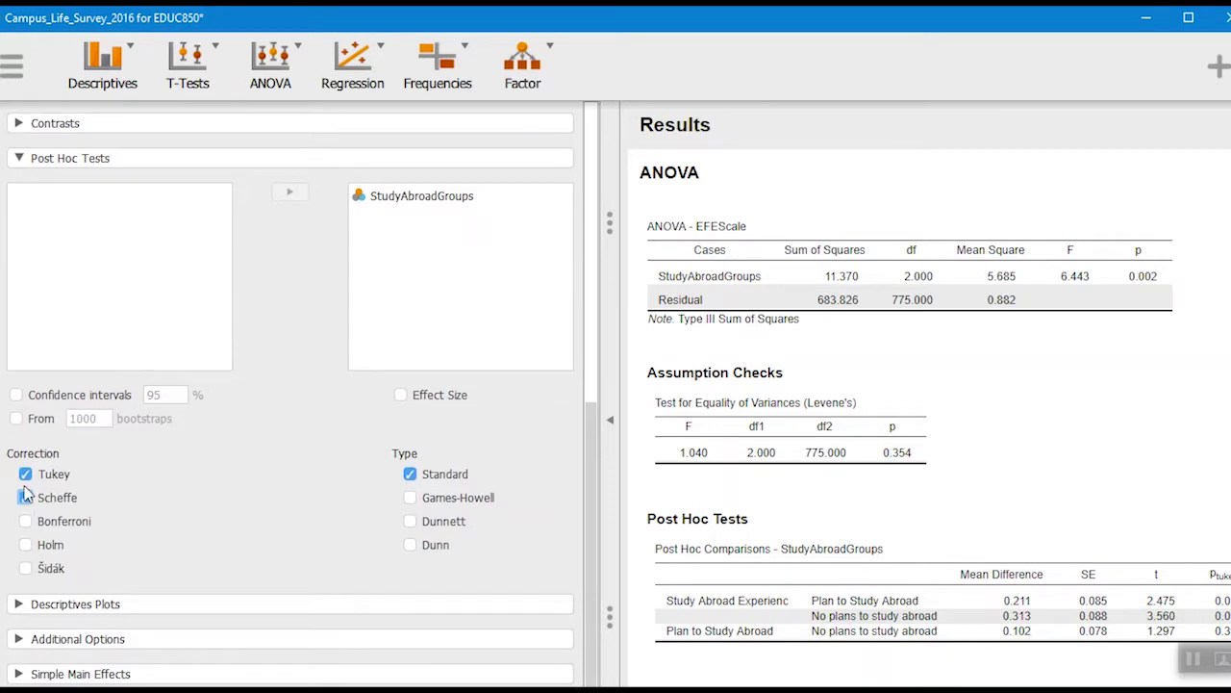
# Keep only the Tukey correction for the StudyAbroadGroups post hoc tests, add the effect size, and examine the comparisons.
pyautogui.click(25, 498)
pyautogui.click(401, 396)
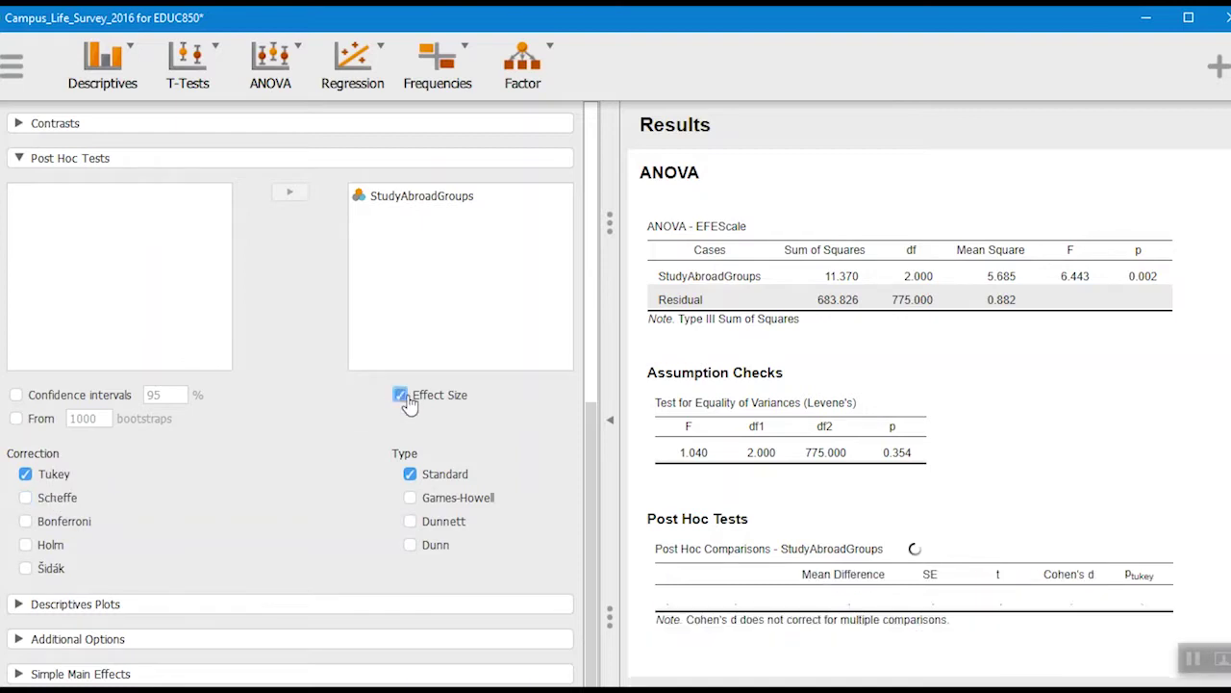
pyautogui.click(611, 426)
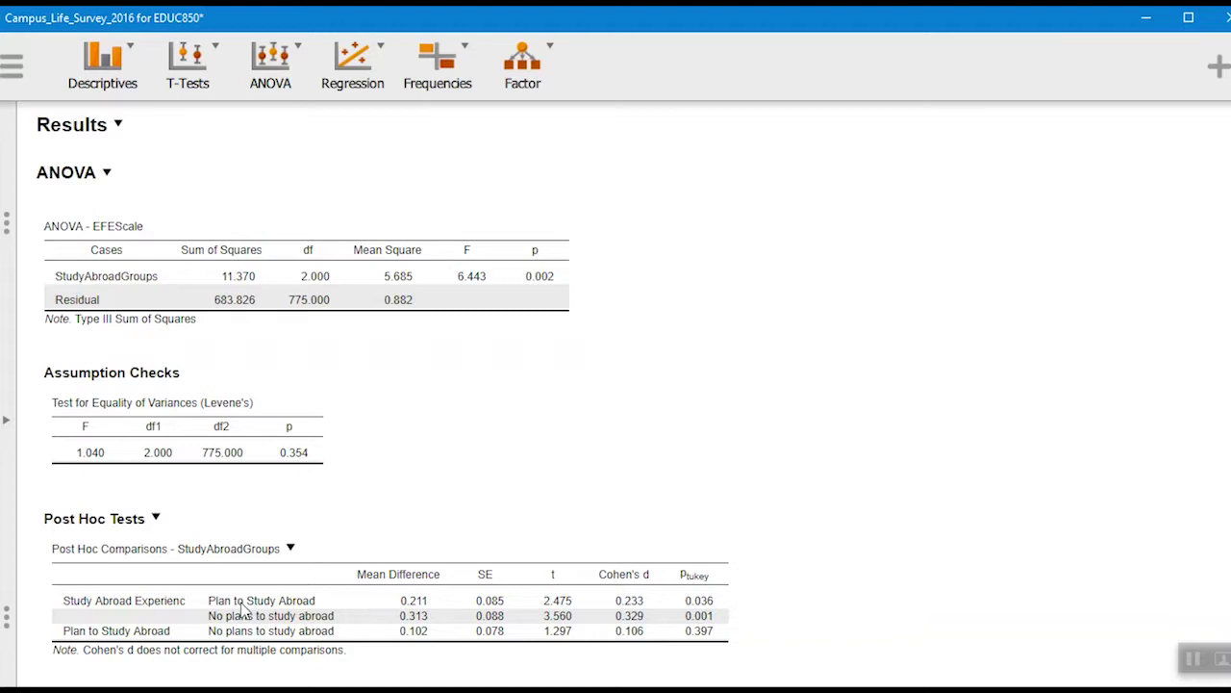
pyautogui.click(152, 608)
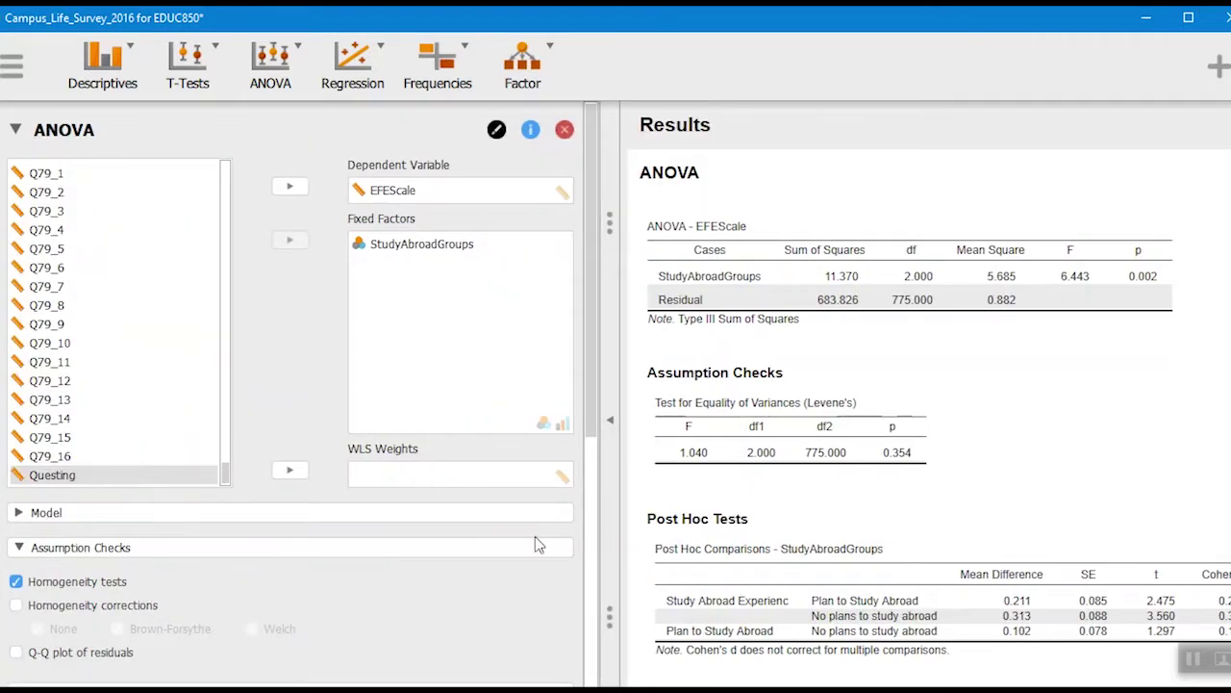
pyautogui.click(610, 421)
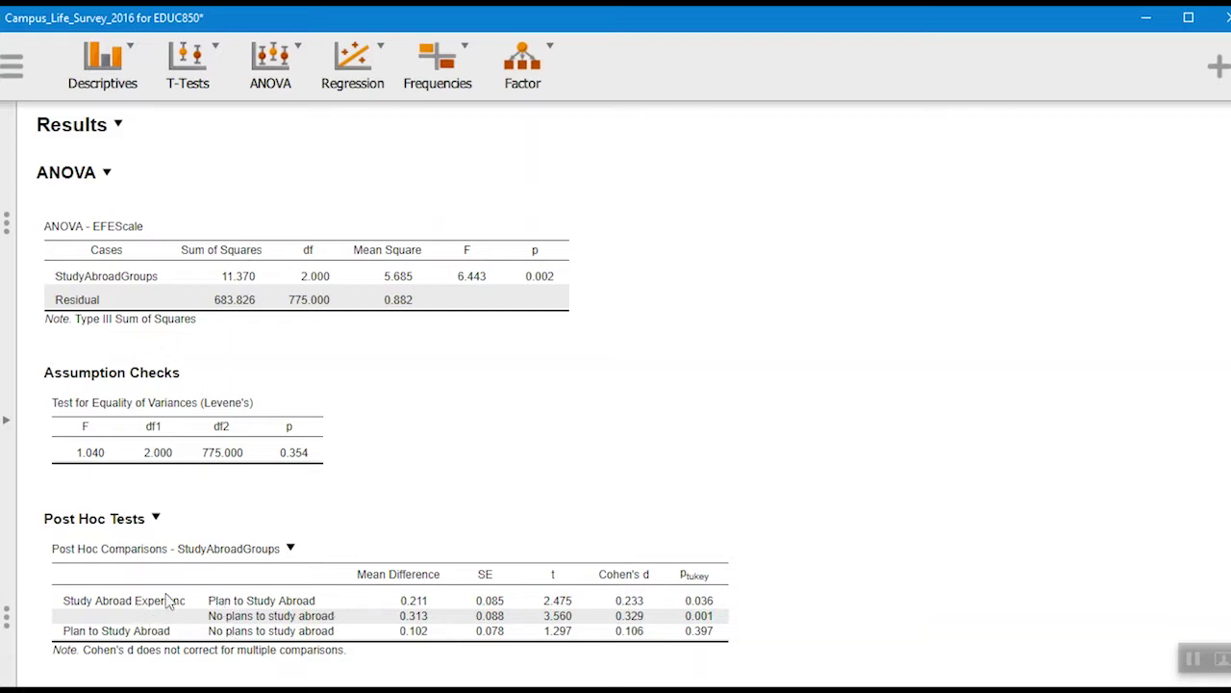
pyautogui.click(743, 565)
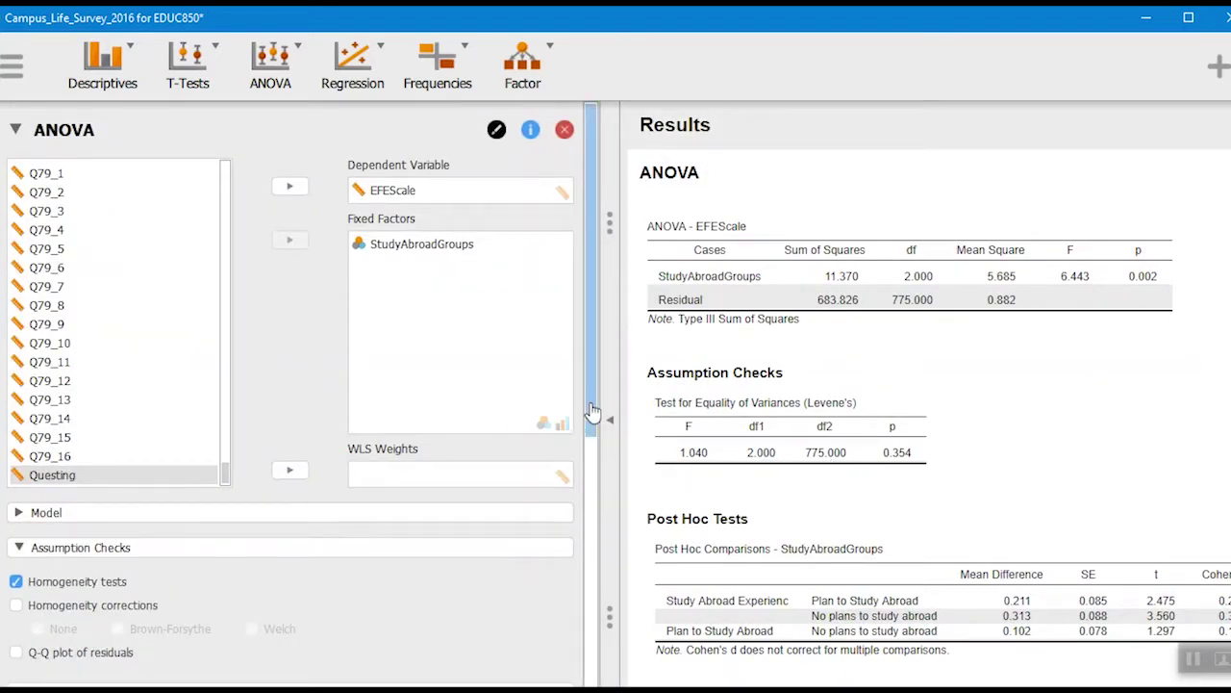
# Create a descriptives plot with StudyAbroadGroups on the horizontal axis and 95% confidence interval error bars.
pyautogui.moveTo(592, 411); pyautogui.dragTo(576, 688)
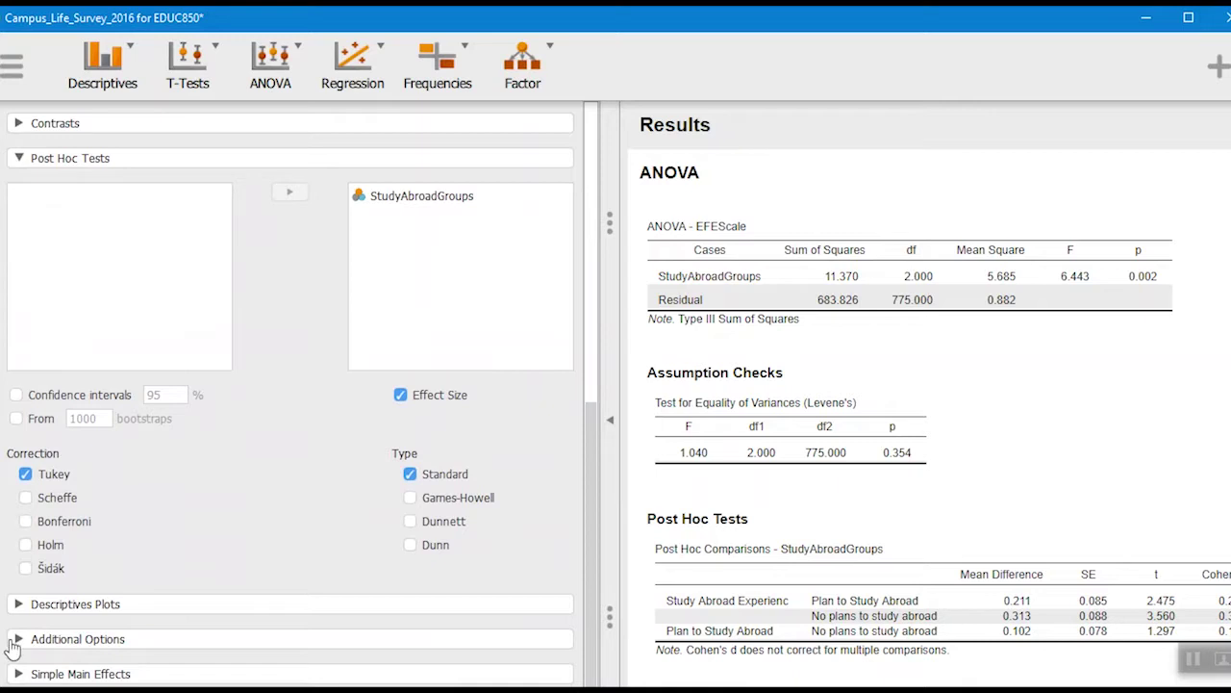
pyautogui.click(18, 606)
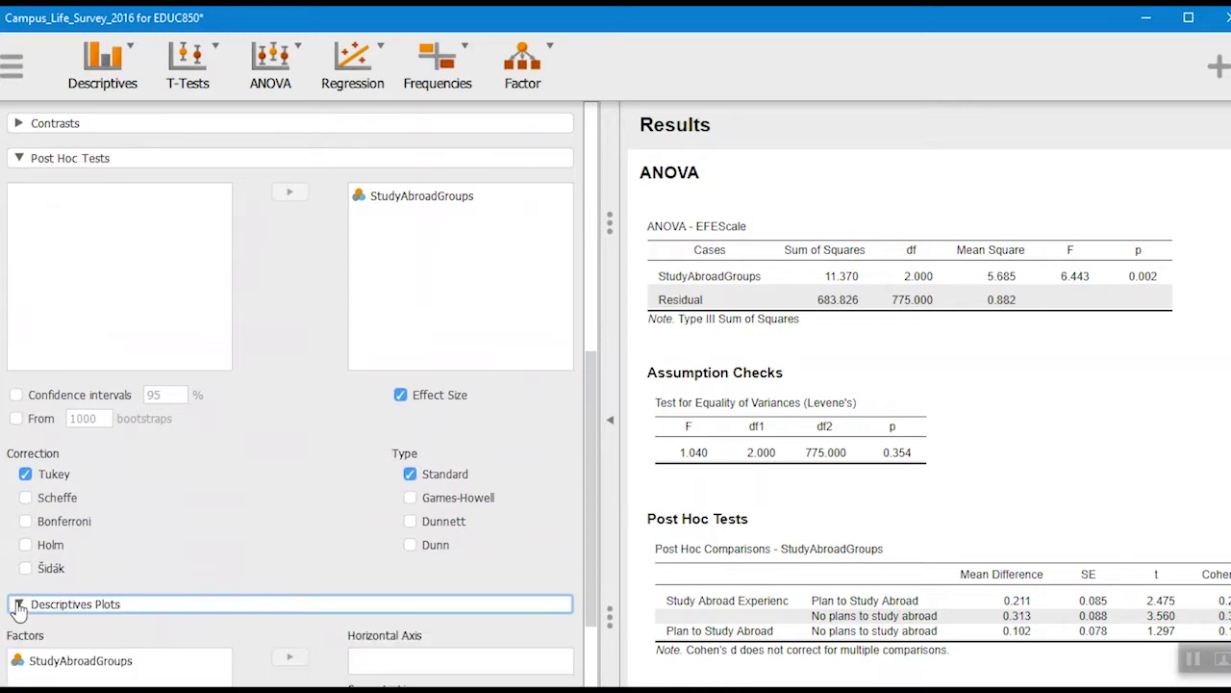
pyautogui.scroll(-5, 591, 491)
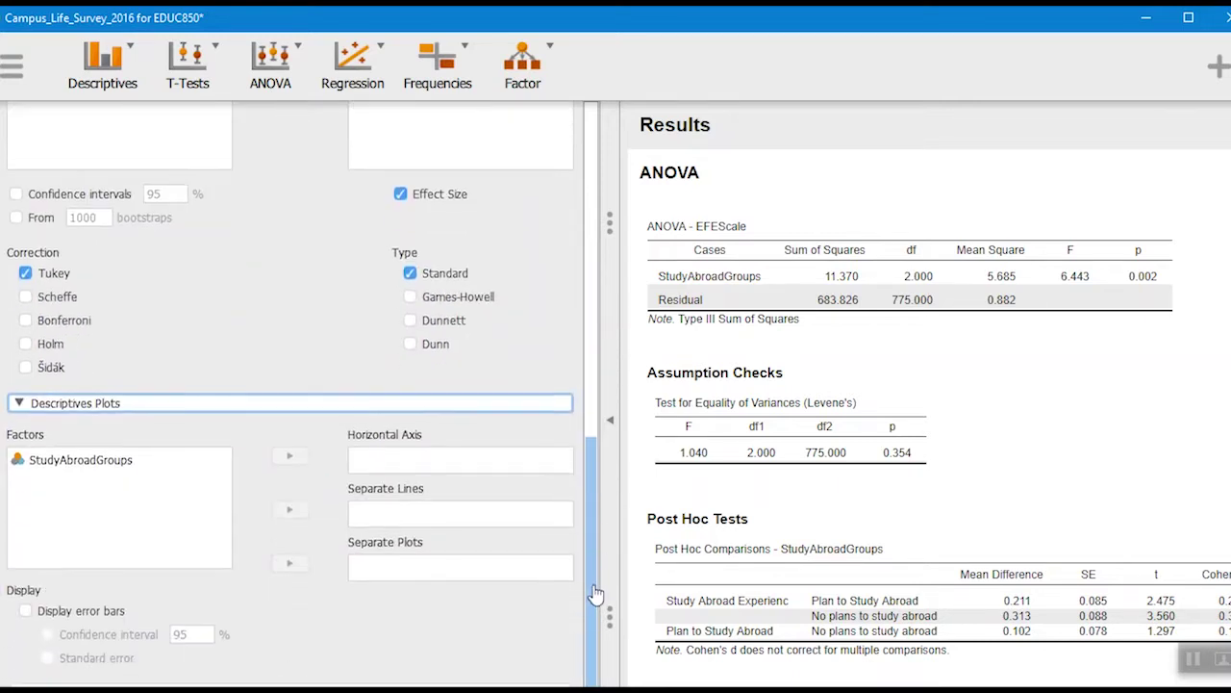
pyautogui.click(118, 409)
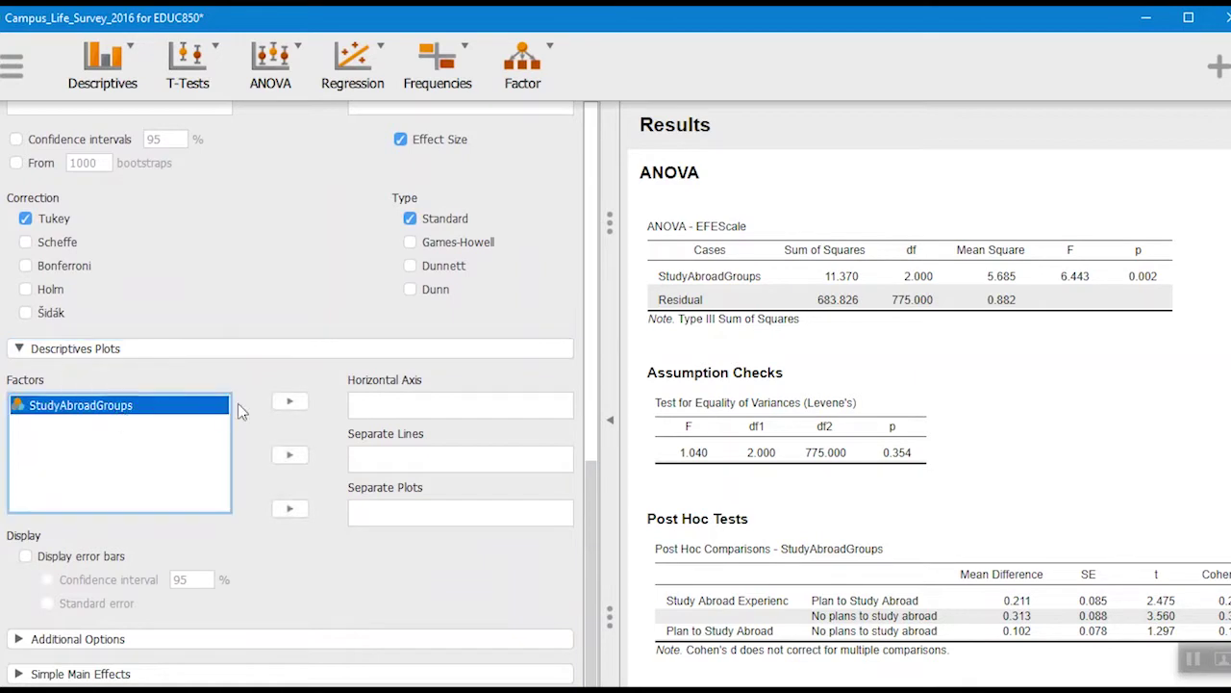
pyautogui.click(288, 401)
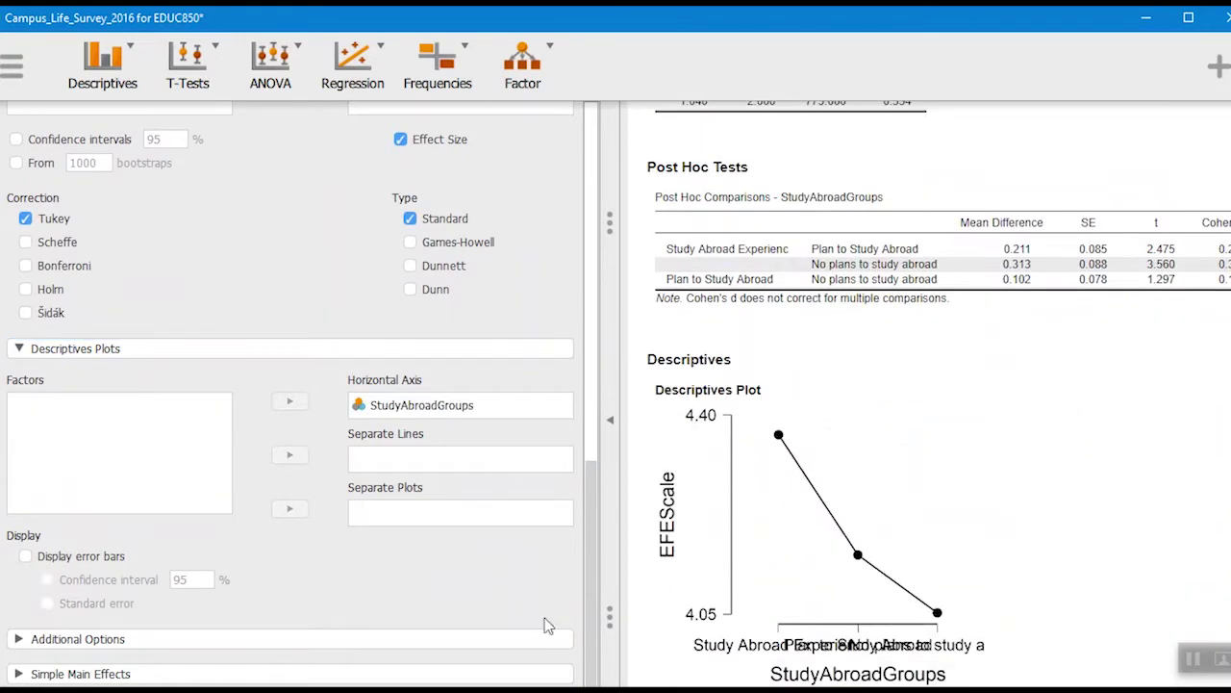
pyautogui.click(25, 557)
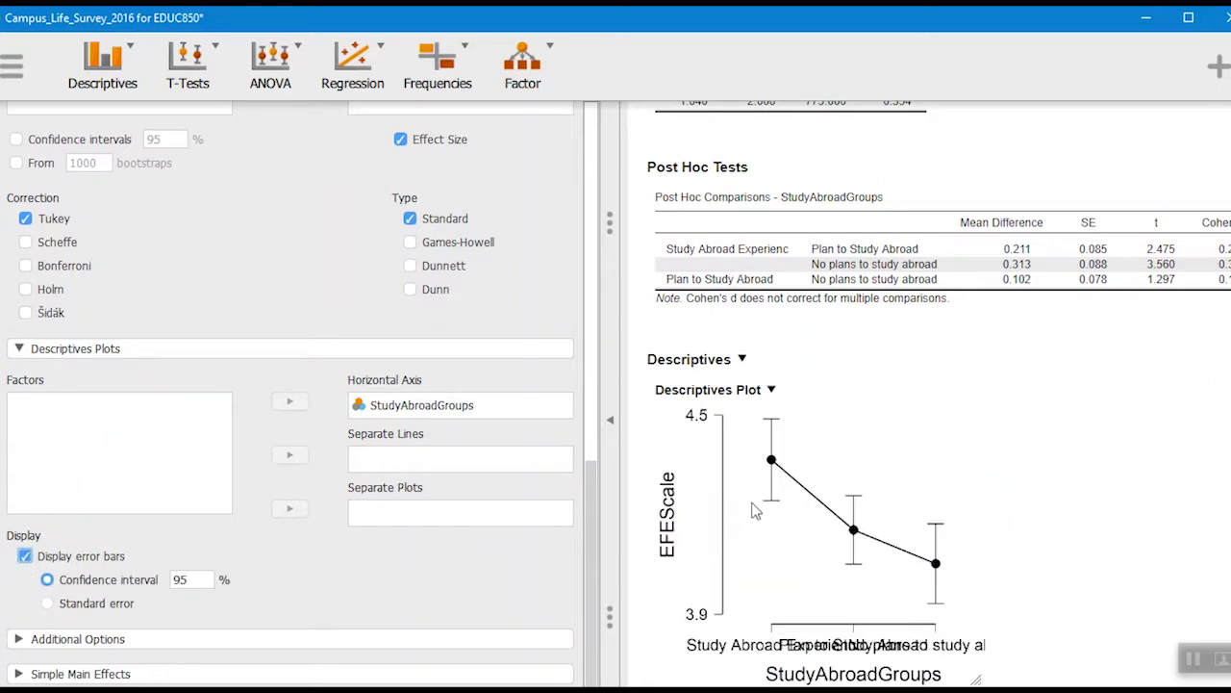
# Add StudyAbroadGroups to the marginal means in the ANOVA's additional options.
pyautogui.scroll(3, 593, 532)
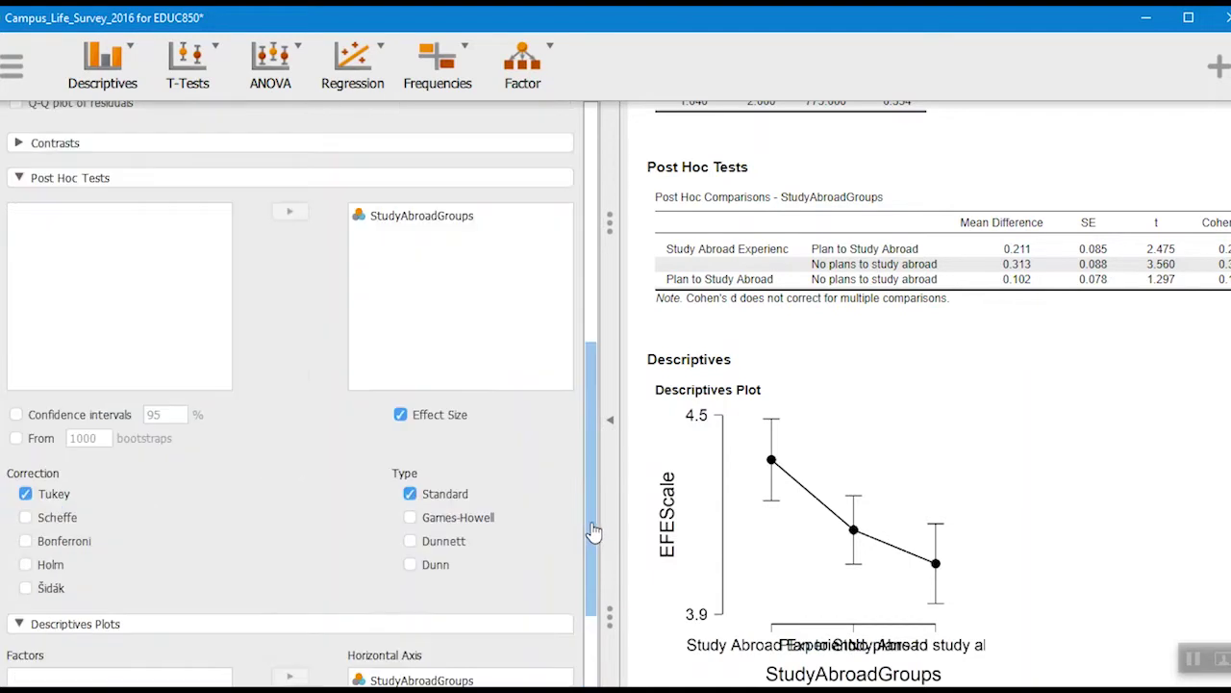
pyautogui.moveTo(585, 506); pyautogui.dragTo(591, 657)
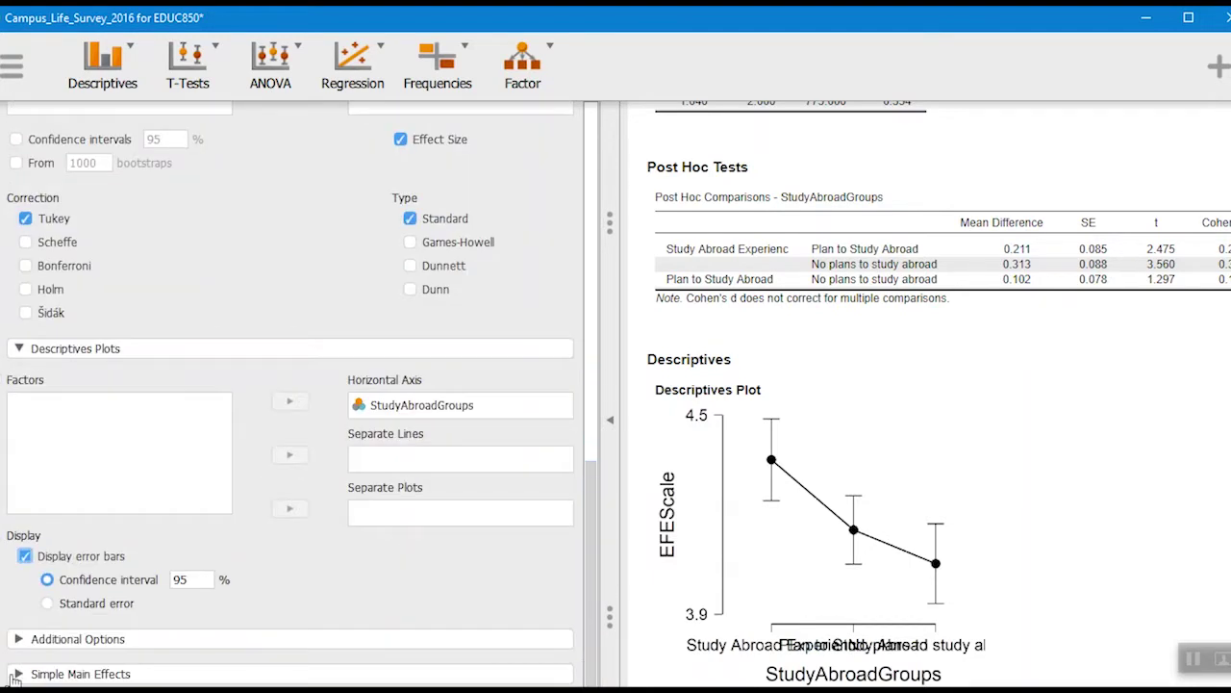
pyautogui.click(17, 639)
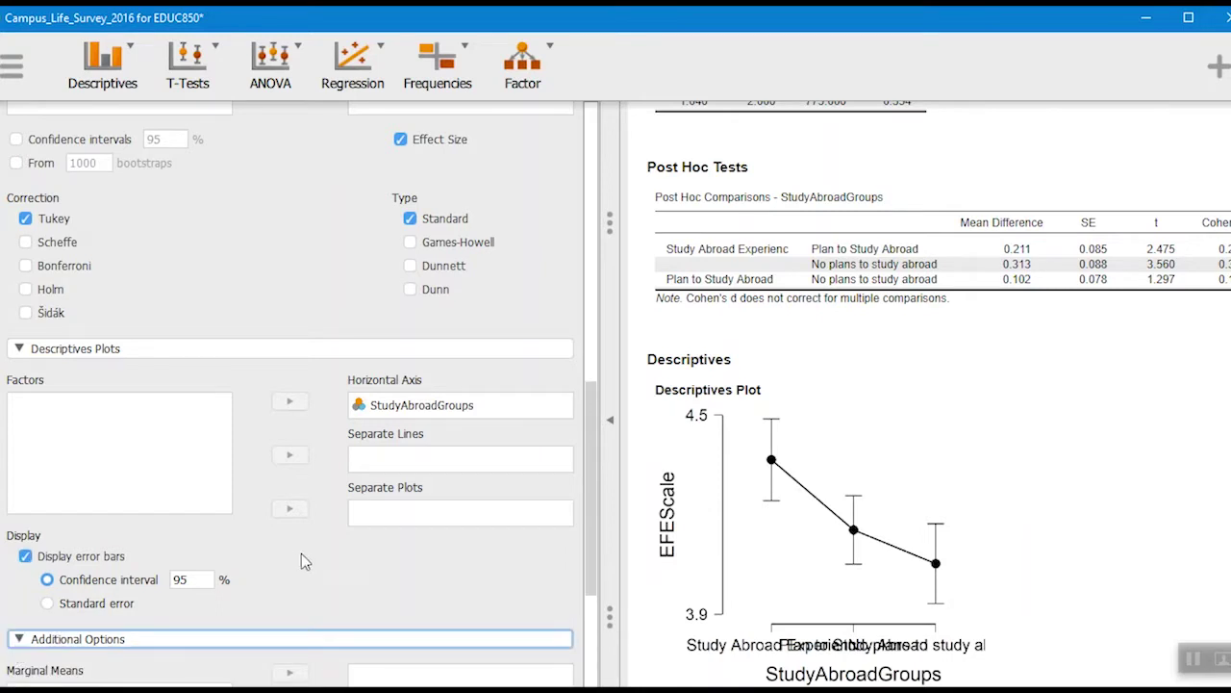
pyautogui.moveTo(591, 481); pyautogui.dragTo(591, 585)
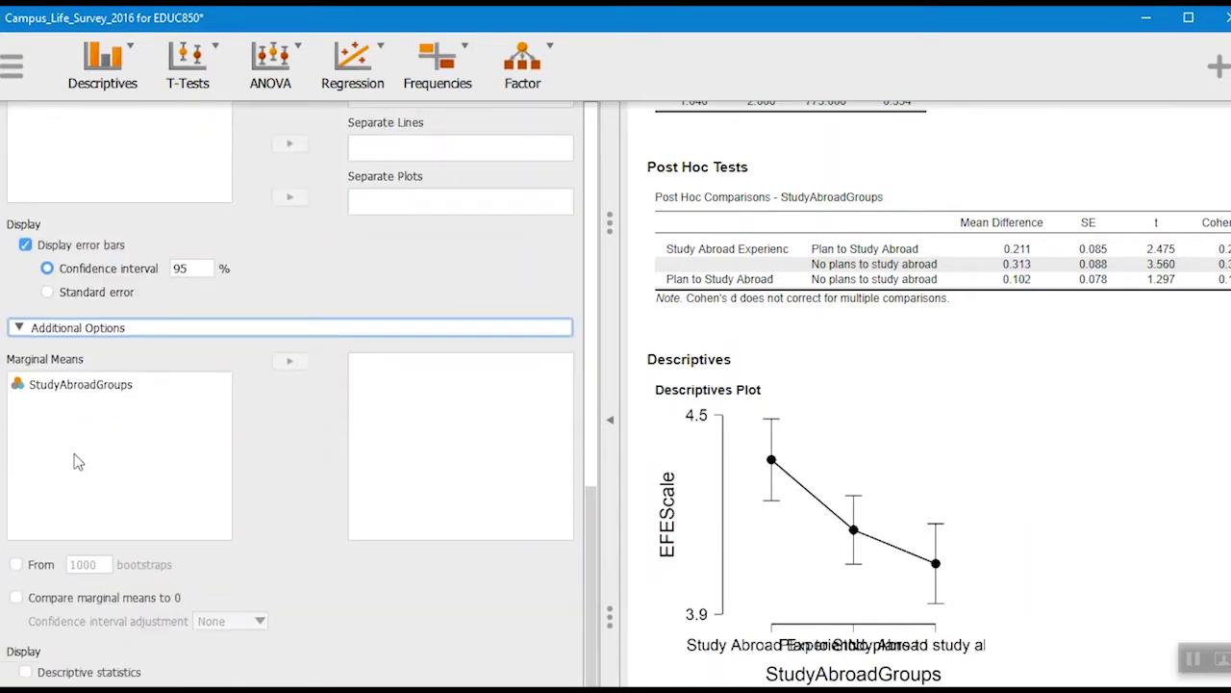
pyautogui.moveTo(102, 386); pyautogui.dragTo(275, 362)
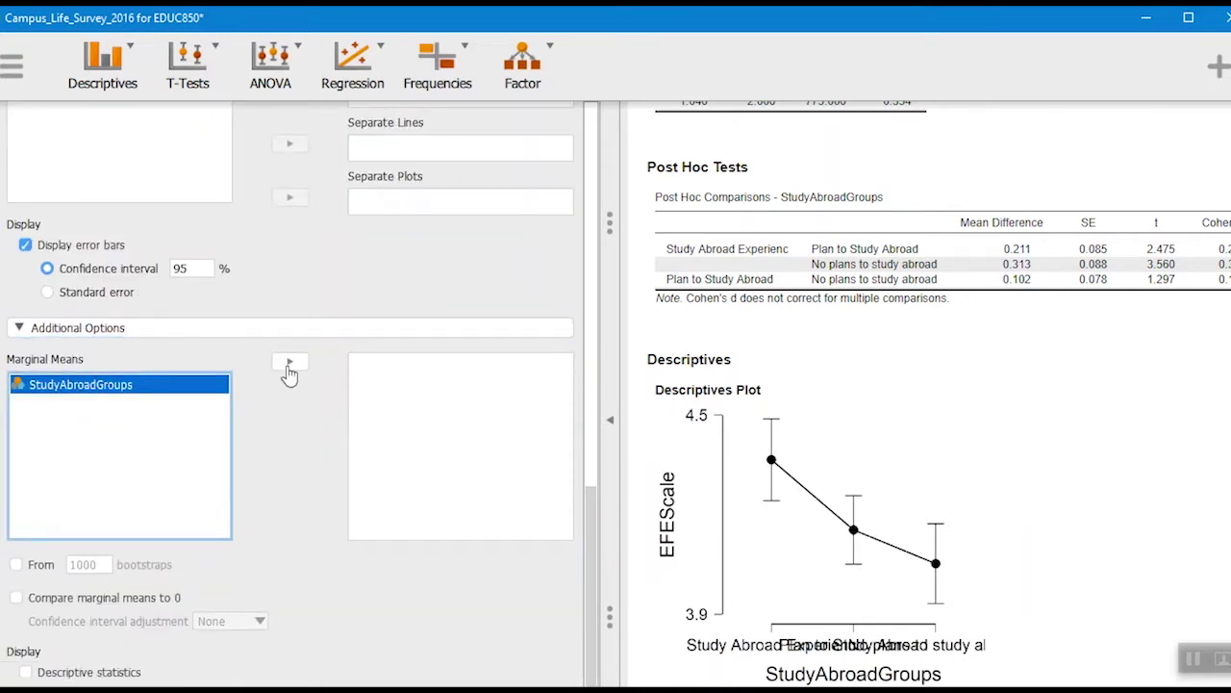
pyautogui.click(287, 366)
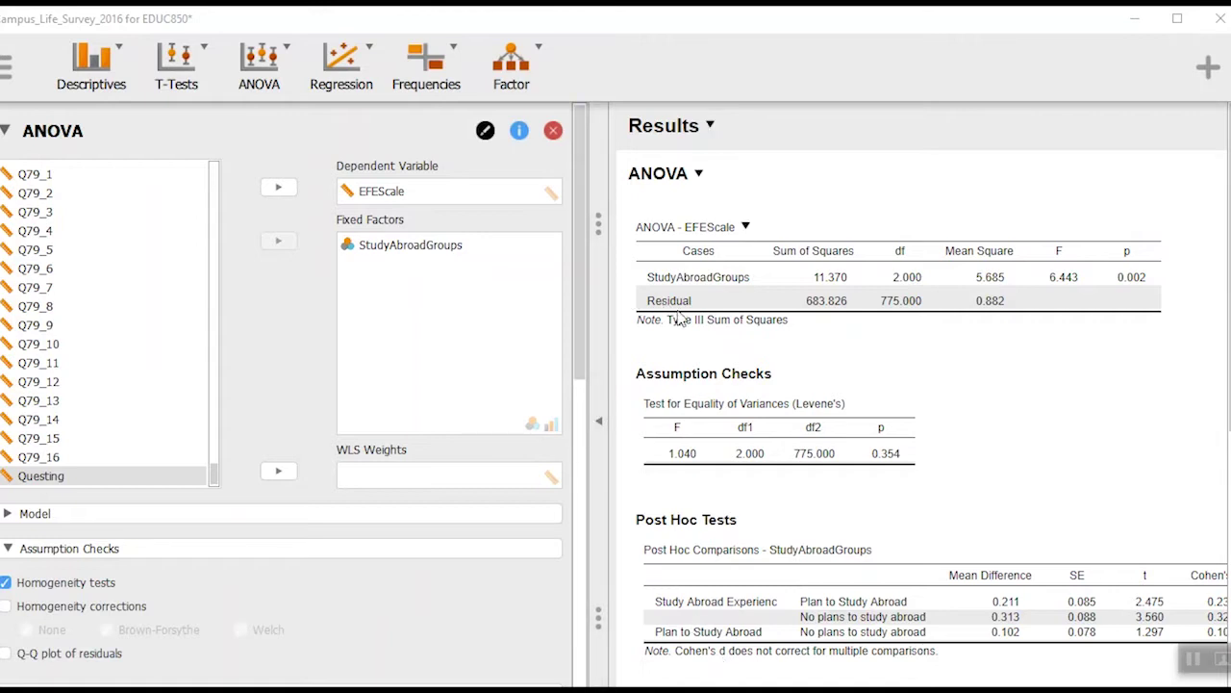
# Enable descriptive statistics in the ANOVA's additional display options.
pyautogui.moveTo(584, 279); pyautogui.dragTo(580, 678)
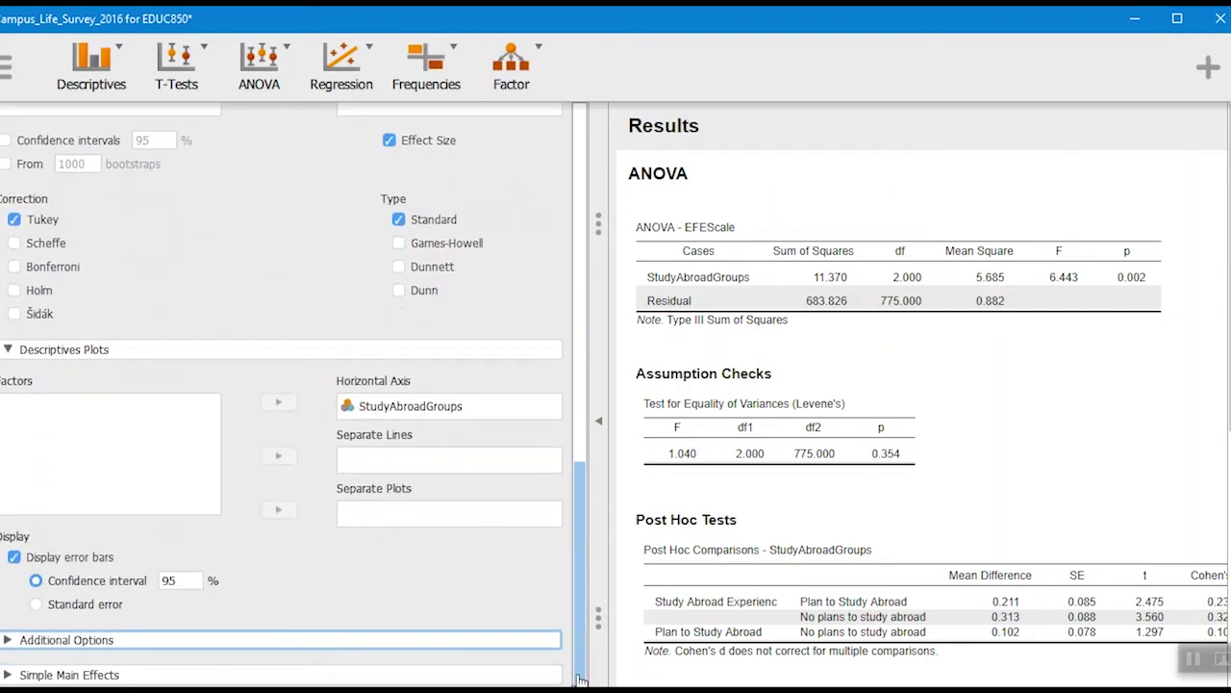
pyautogui.click(5, 645)
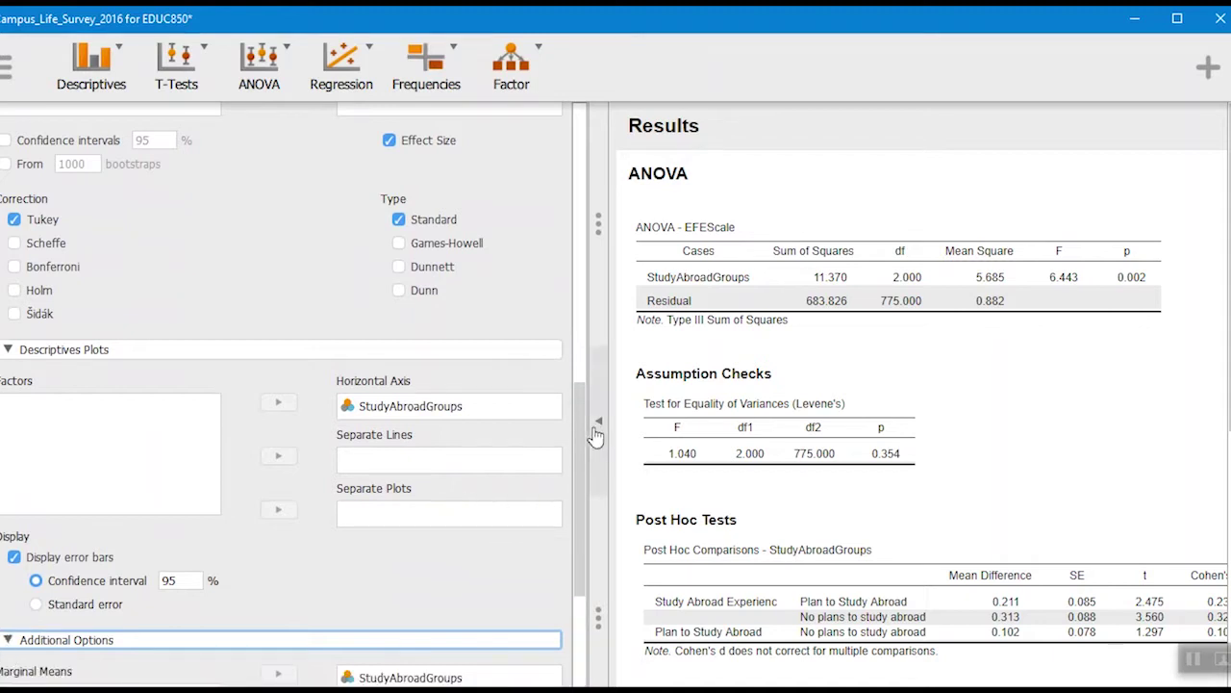
pyautogui.moveTo(577, 443); pyautogui.dragTo(580, 605)
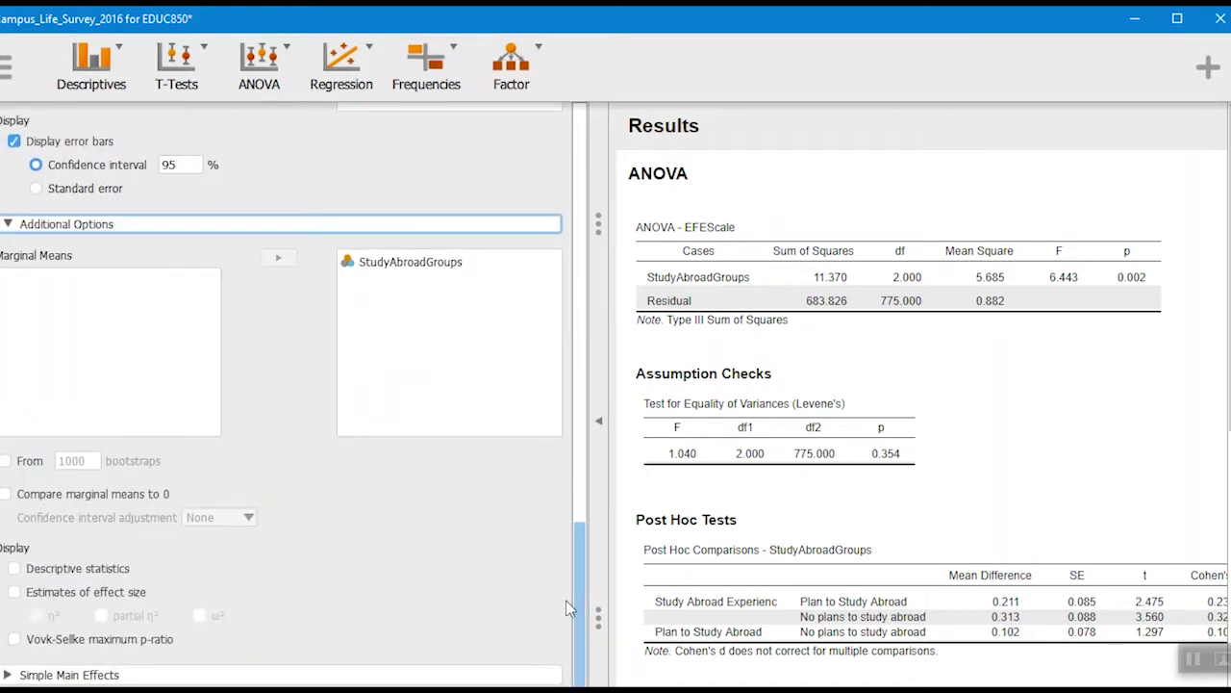
pyautogui.click(14, 573)
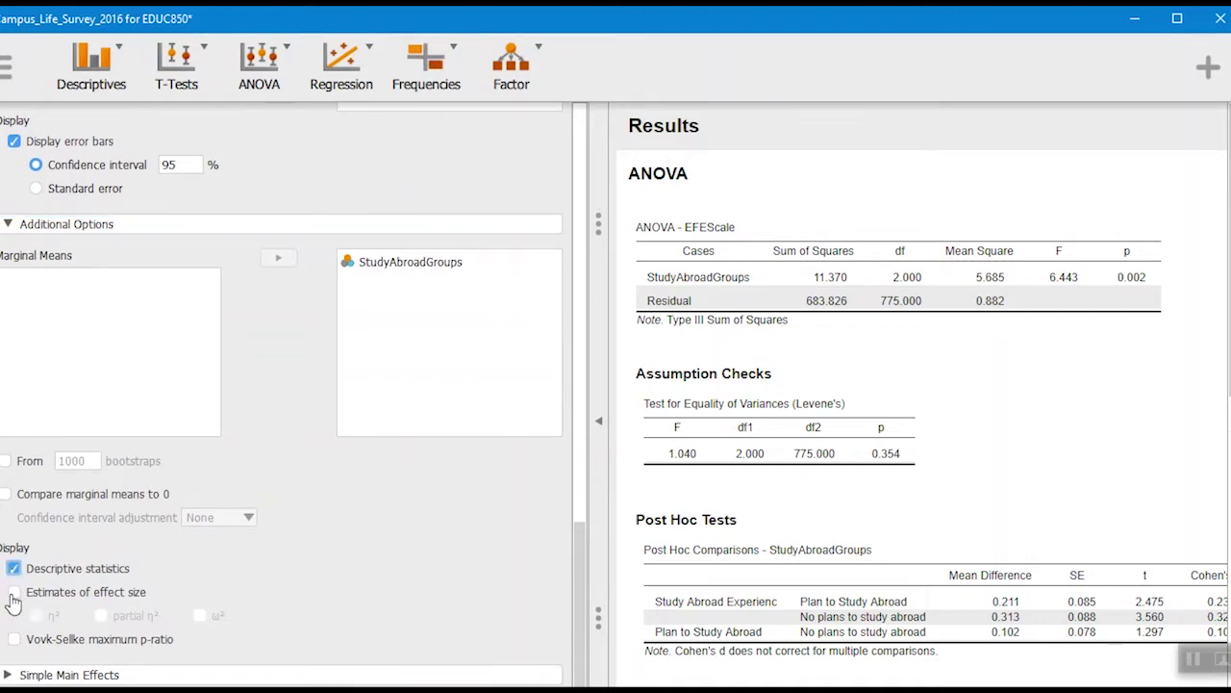
# Enable estimates of effect size with η² for the ANOVA table.
pyautogui.click(13, 593)
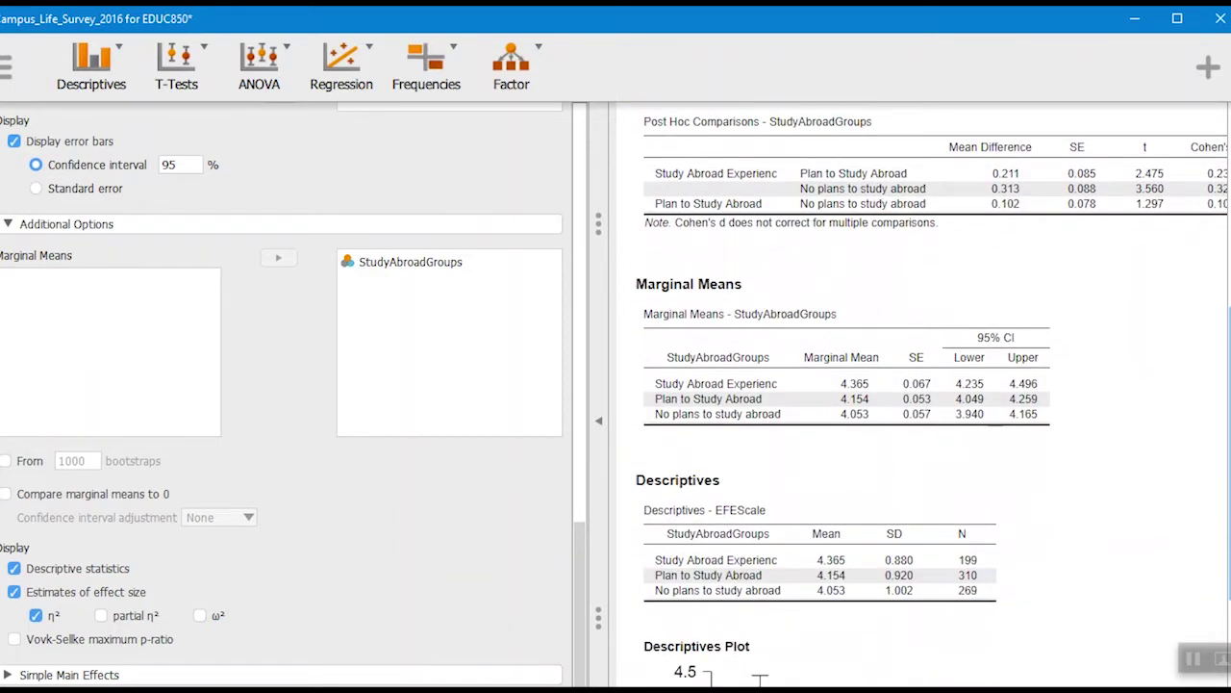
pyautogui.scroll(5, 1224, 223)
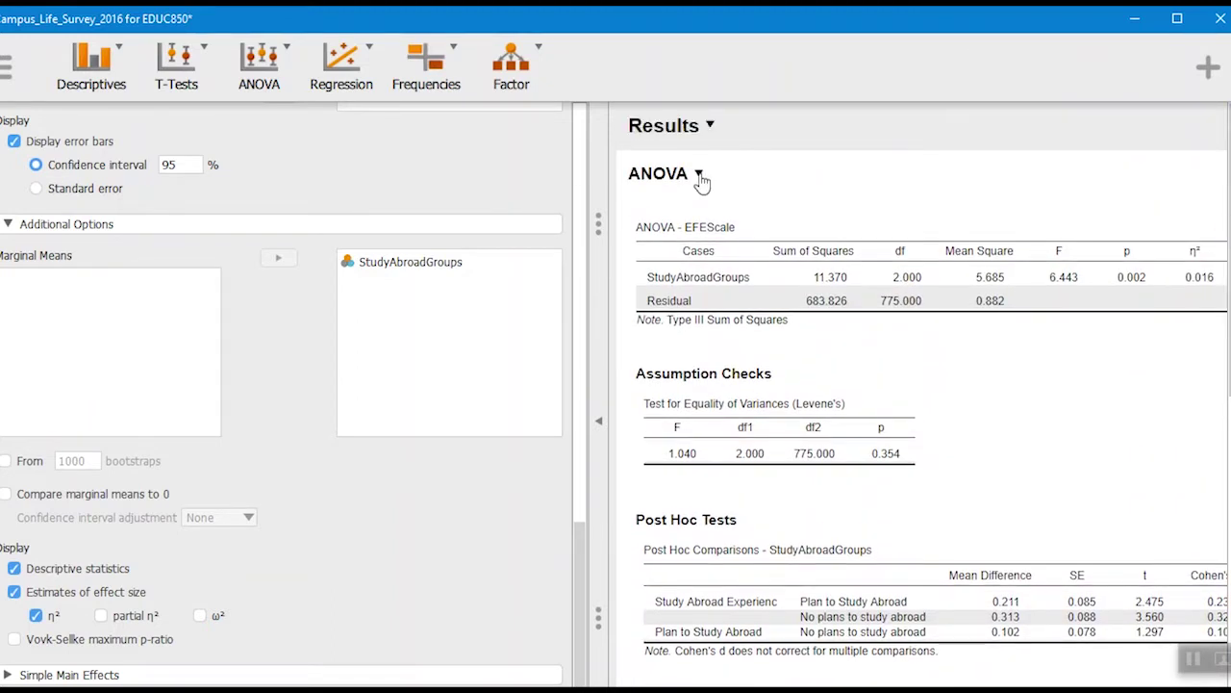
# Copy the complete ANOVA results and paste them below the write-up paragraph in the Word document.
pyautogui.click(698, 175)
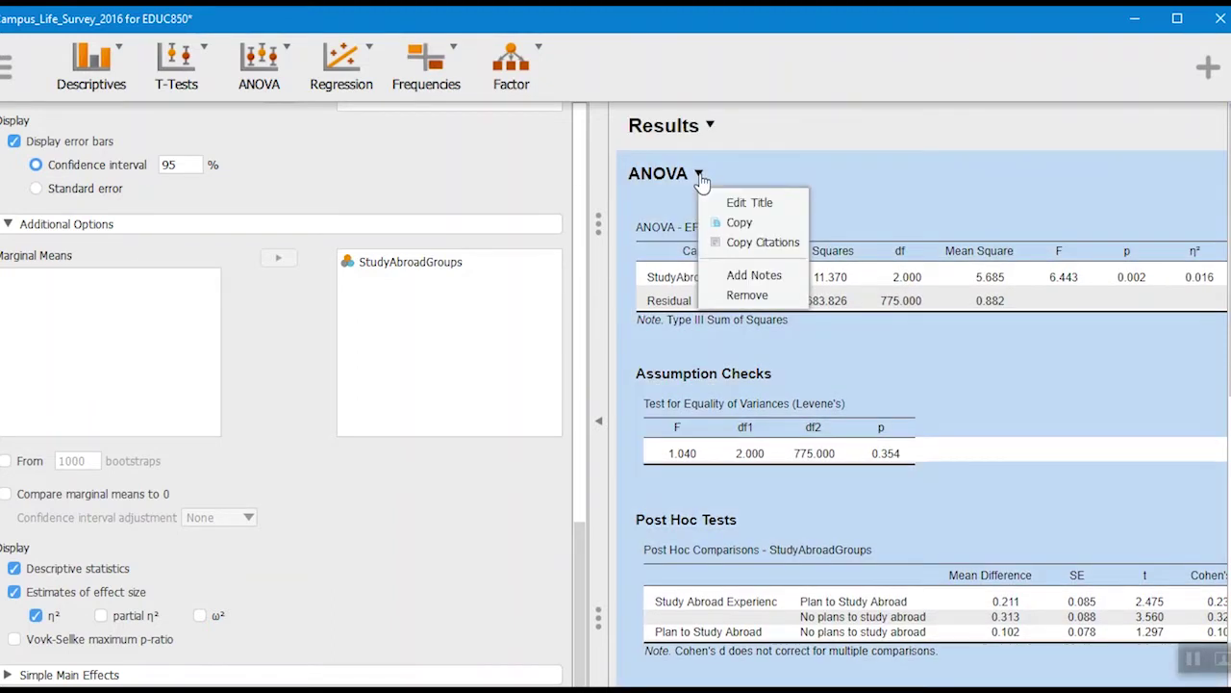
pyautogui.click(737, 222)
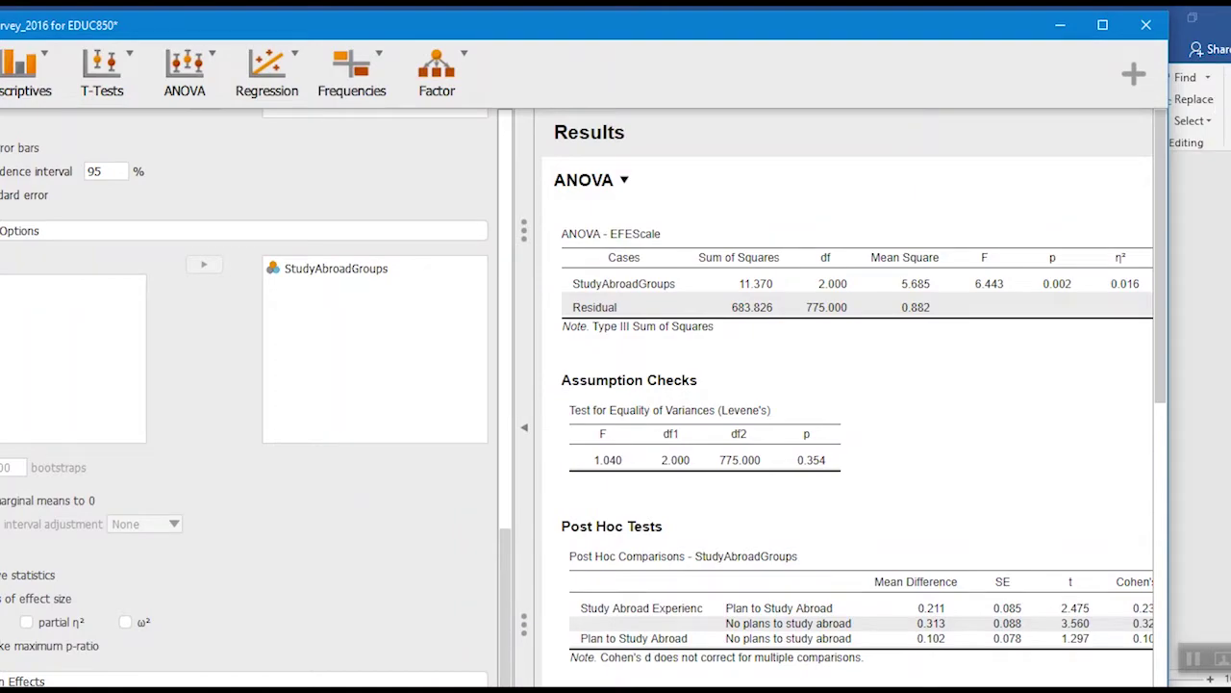
pyautogui.click(1218, 208)
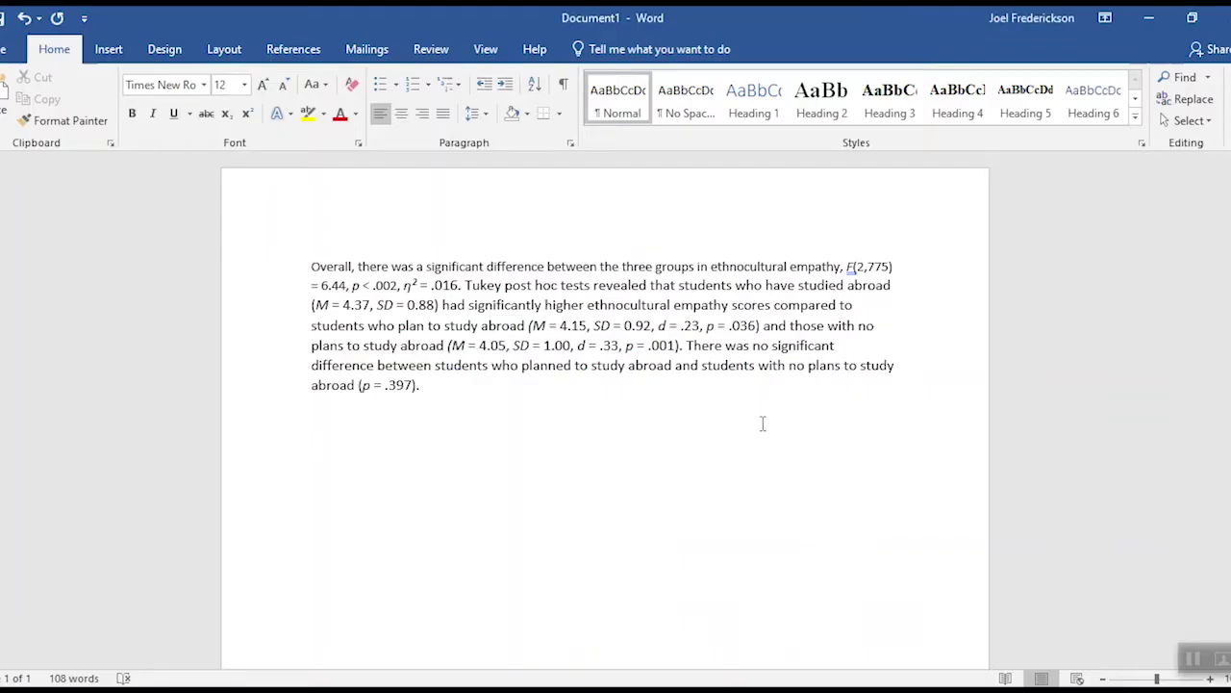
pyautogui.hotkey('ctrl', 'v')
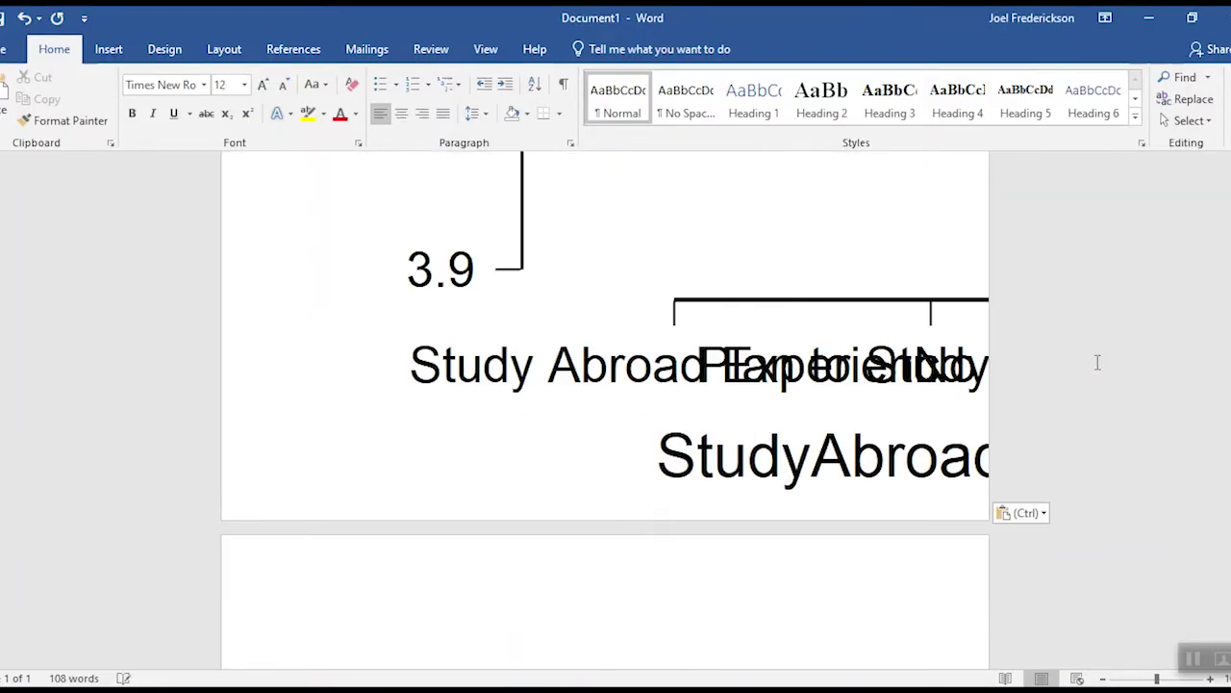
pyautogui.scroll(15, 406, 402)
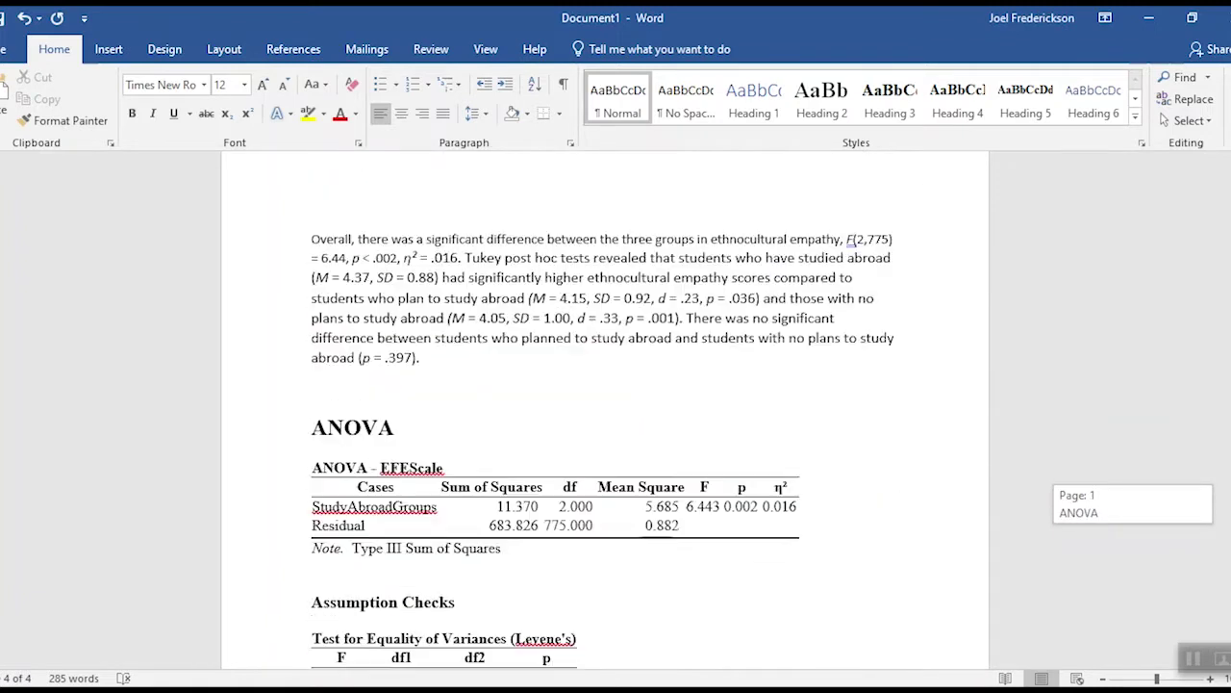
# Check the F value and both degrees of freedom in the write-up against the pasted ANOVA table.
pyautogui.click(322, 270)
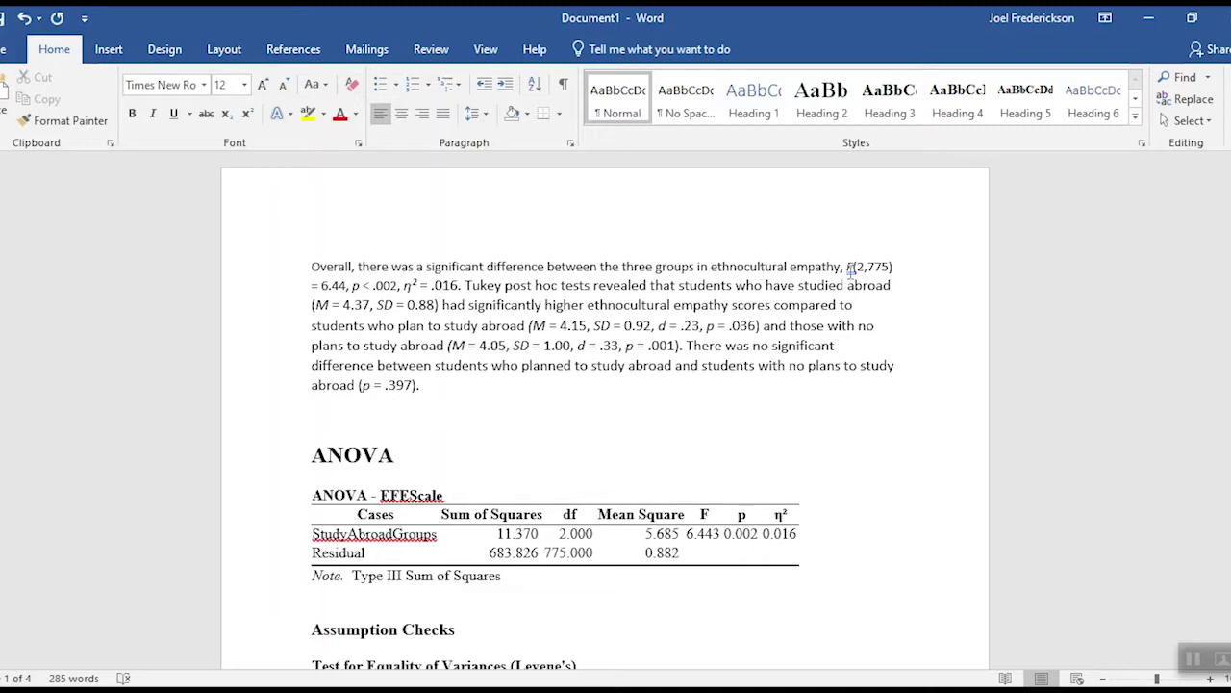
pyautogui.hotkey('ctrl', 'v')
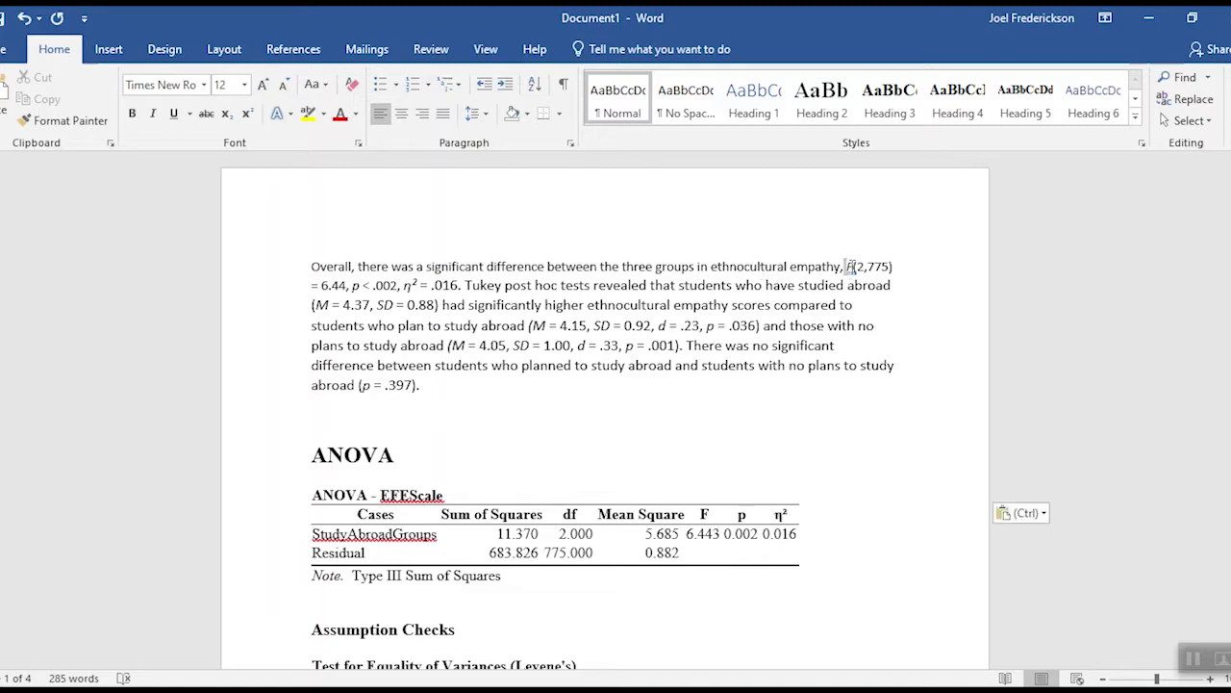
pyautogui.moveTo(845, 266); pyautogui.dragTo(859, 269)
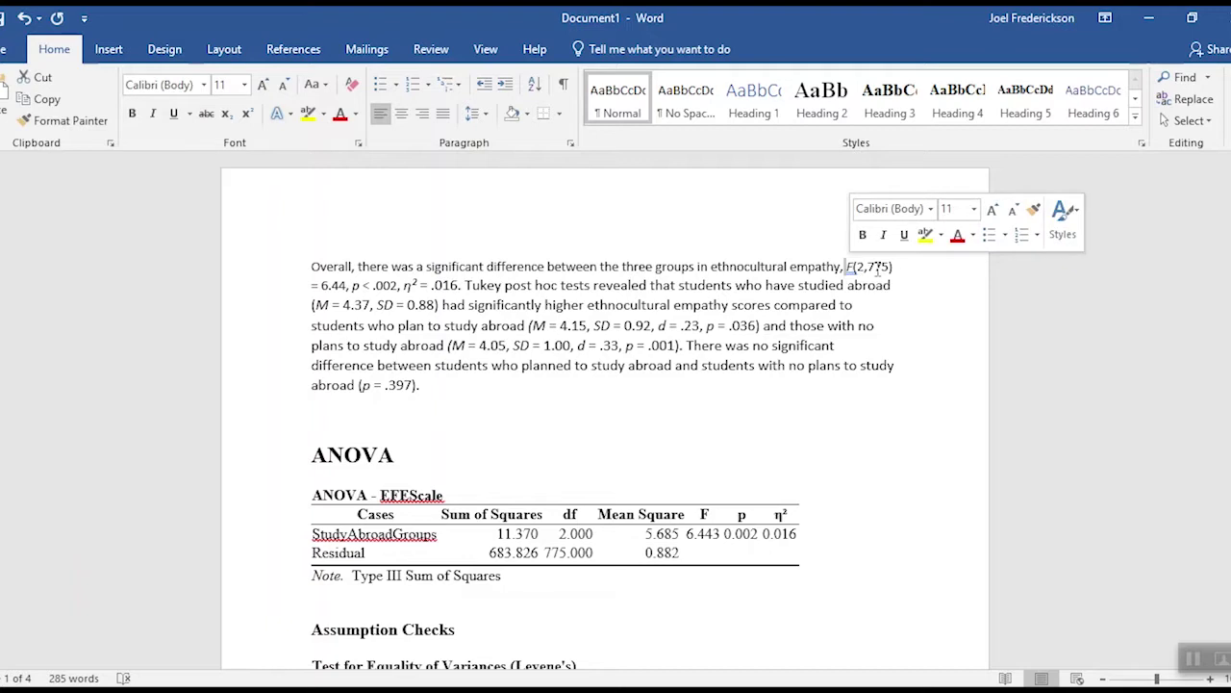
pyautogui.hotkey('ctrl', 'v')
pyautogui.moveTo(855, 270); pyautogui.dragTo(890, 279)
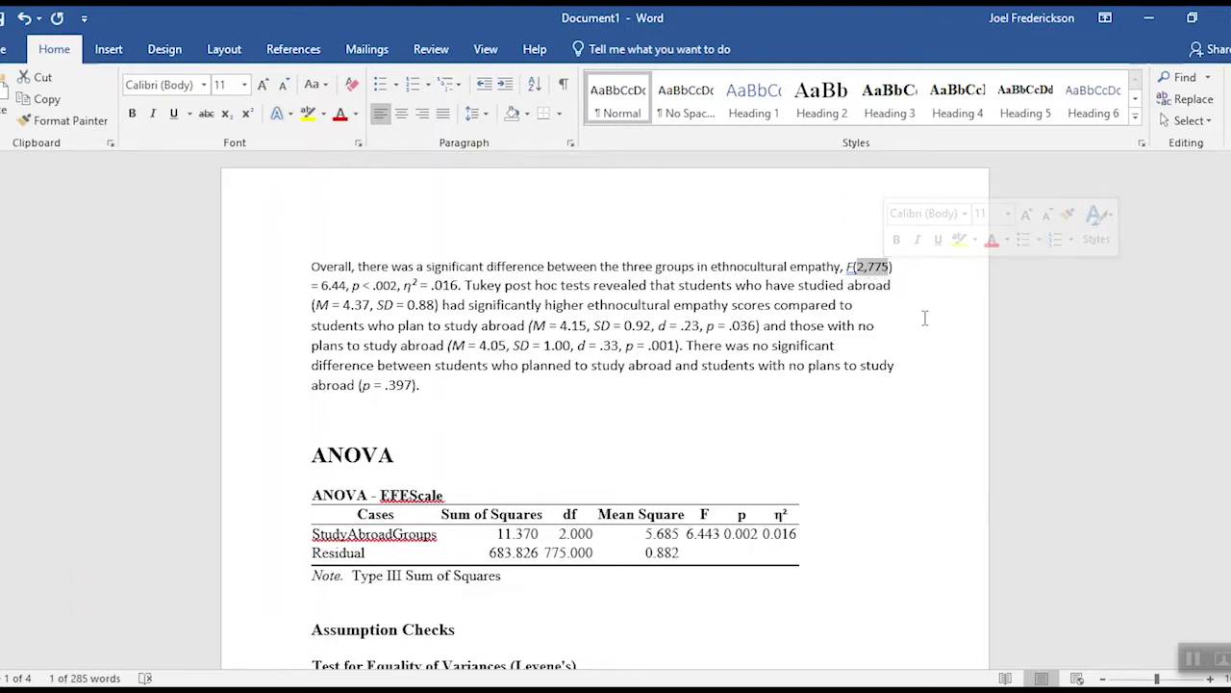
pyautogui.click(561, 533)
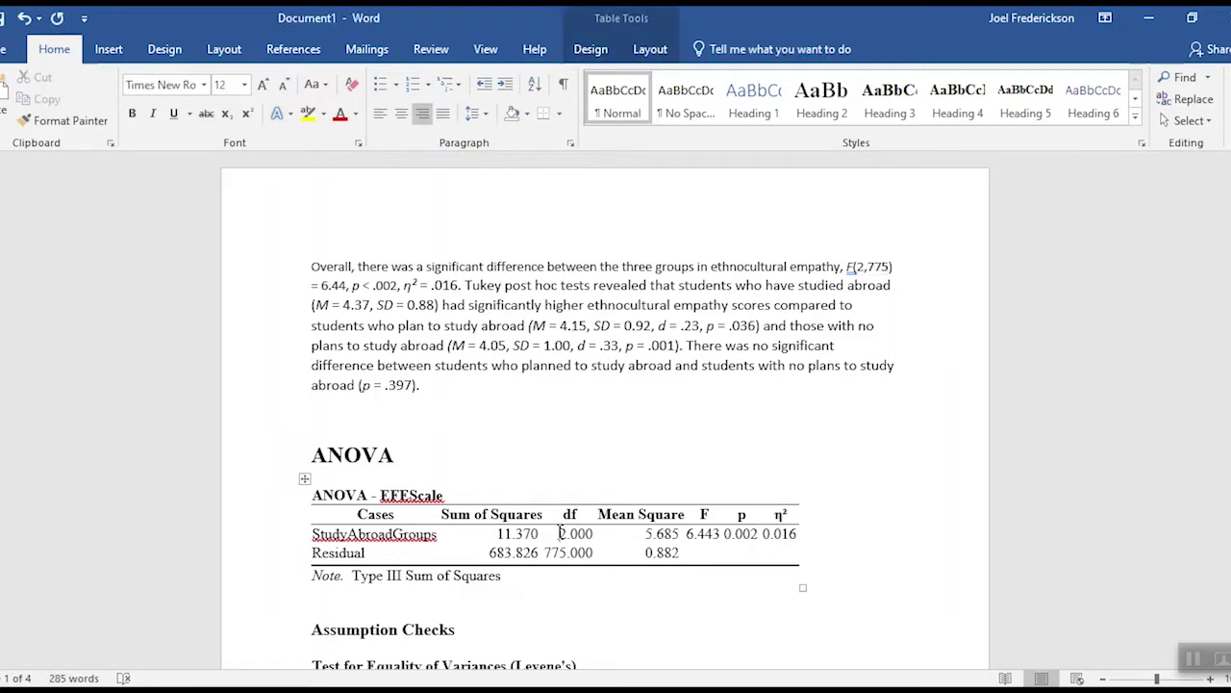
pyautogui.moveTo(561, 533); pyautogui.dragTo(594, 553)
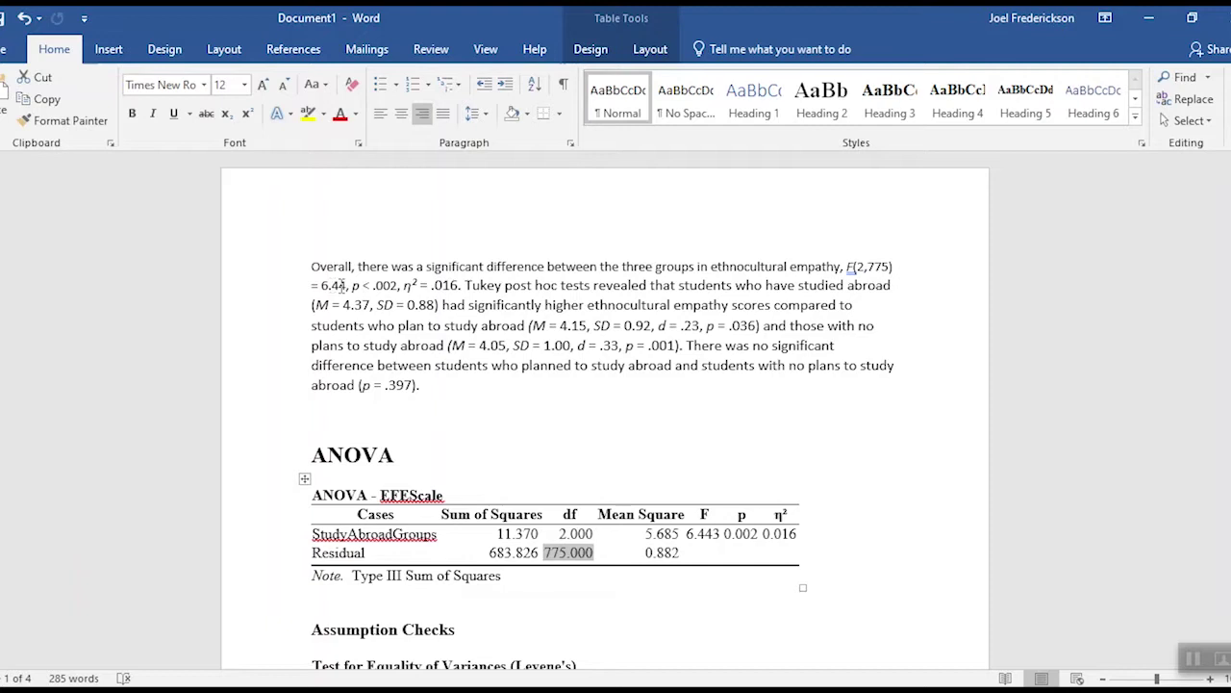
pyautogui.doubleClick(689, 534)
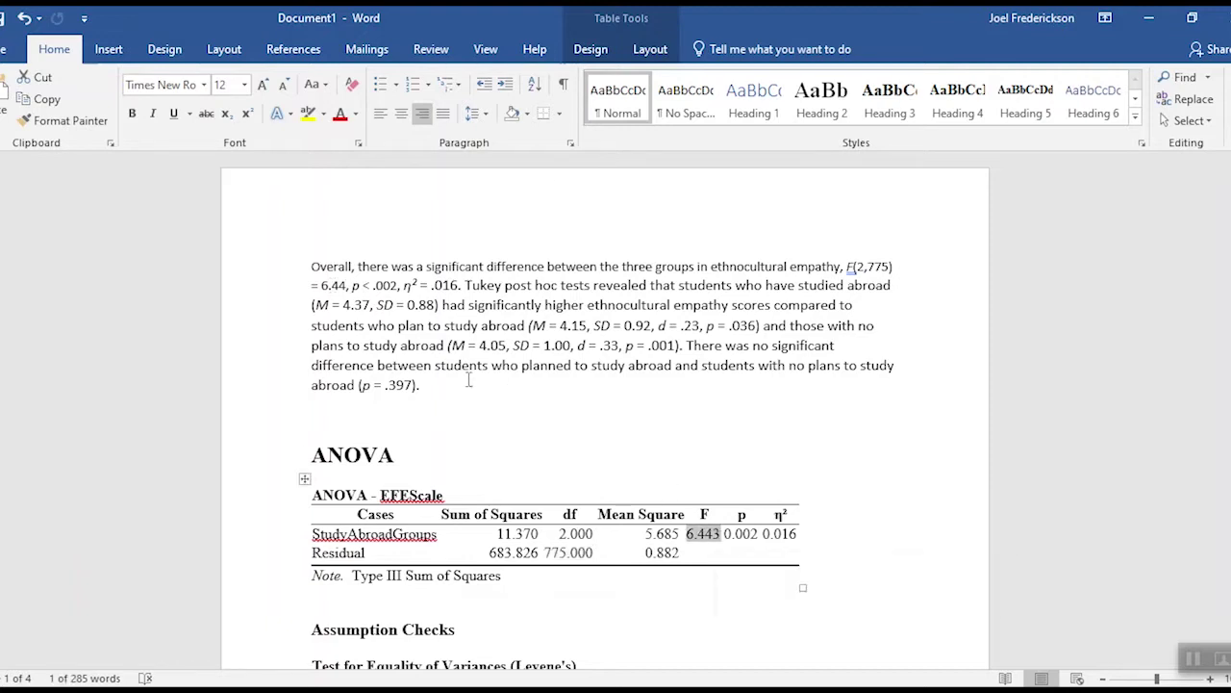
# Change the less-than sign to an equals sign so the write-up's overall result reads p = .002, and check it against the ANOVA table.
pyautogui.click(367, 286)
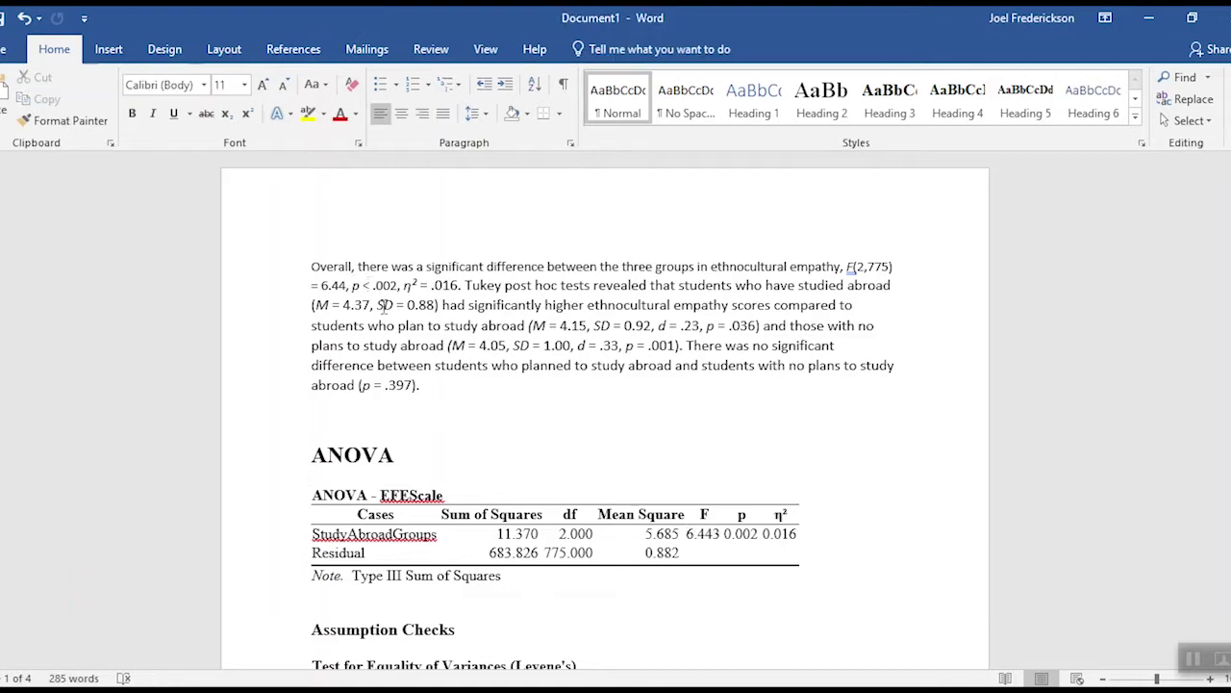
pyautogui.press('BackSpace')
pyautogui.write('=')
pyautogui.moveTo(728, 538); pyautogui.dragTo(759, 538)
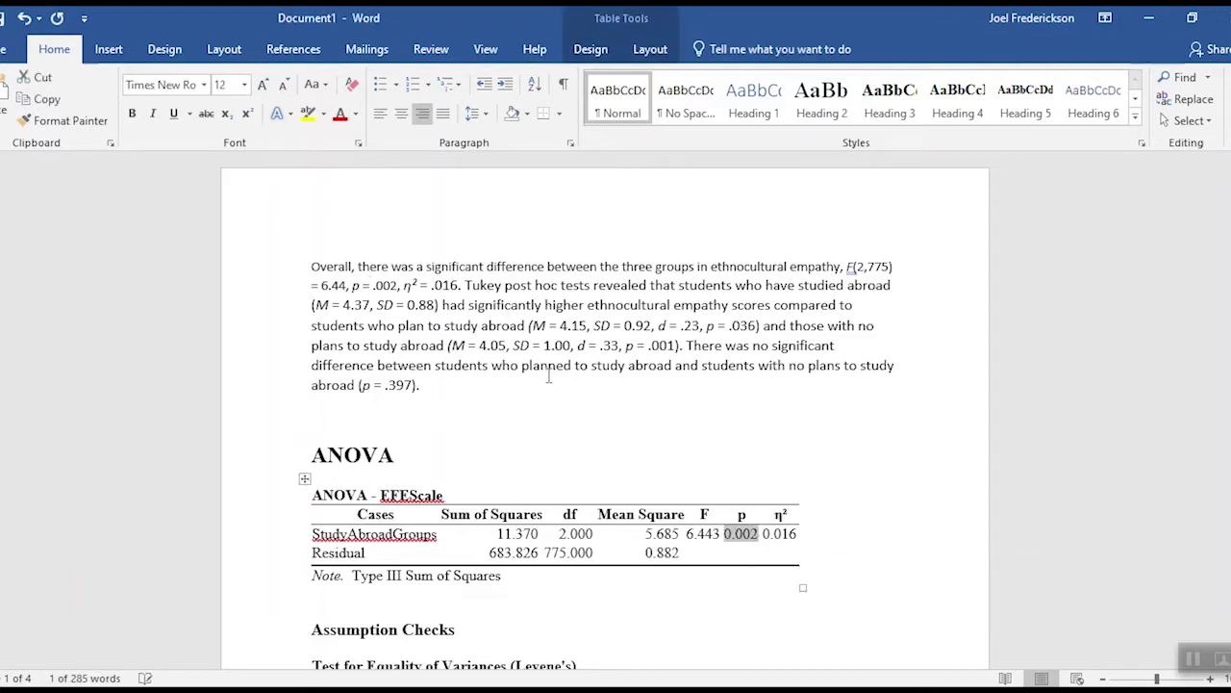
# Compare the η² effect size in the write-up with the η² column of the ANOVA table.
pyautogui.moveTo(405, 286); pyautogui.dragTo(459, 286)
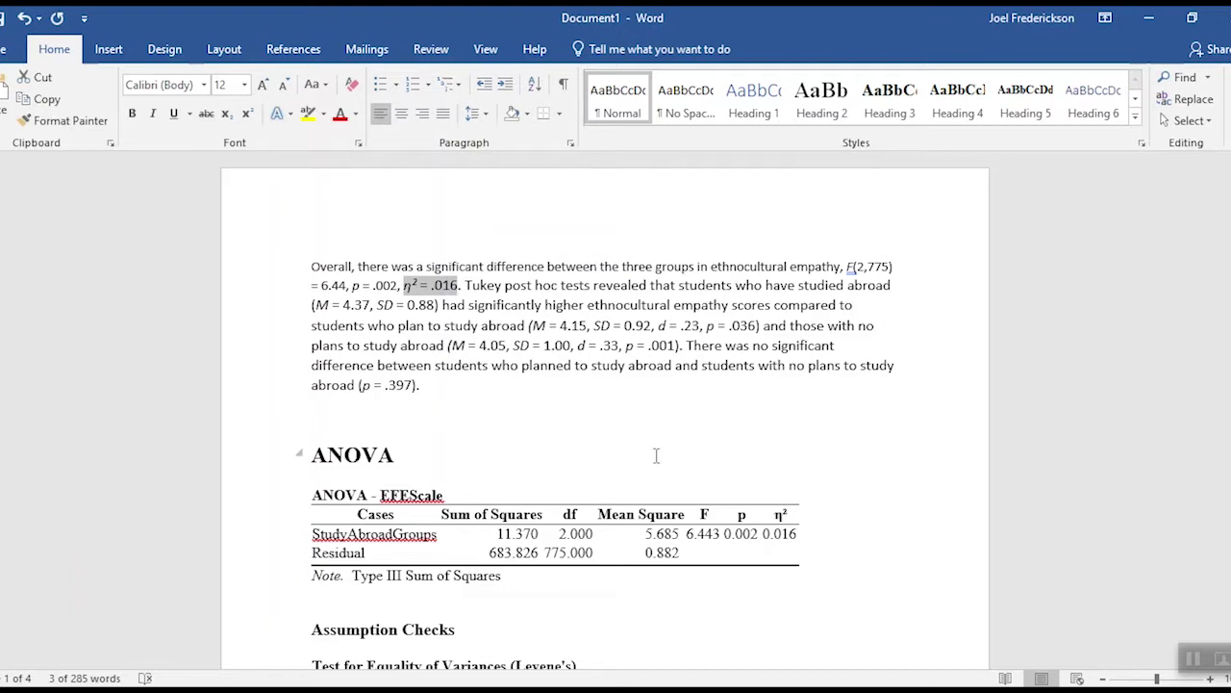
pyautogui.click(623, 438)
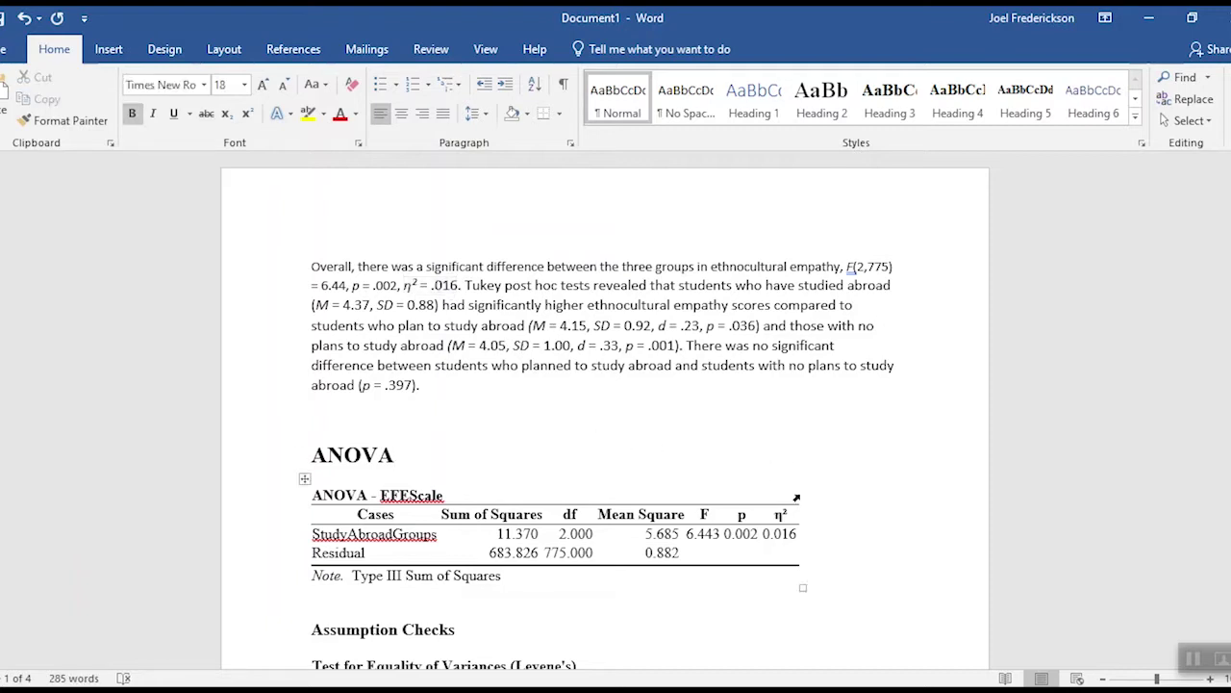
pyautogui.moveTo(774, 515); pyautogui.dragTo(787, 520)
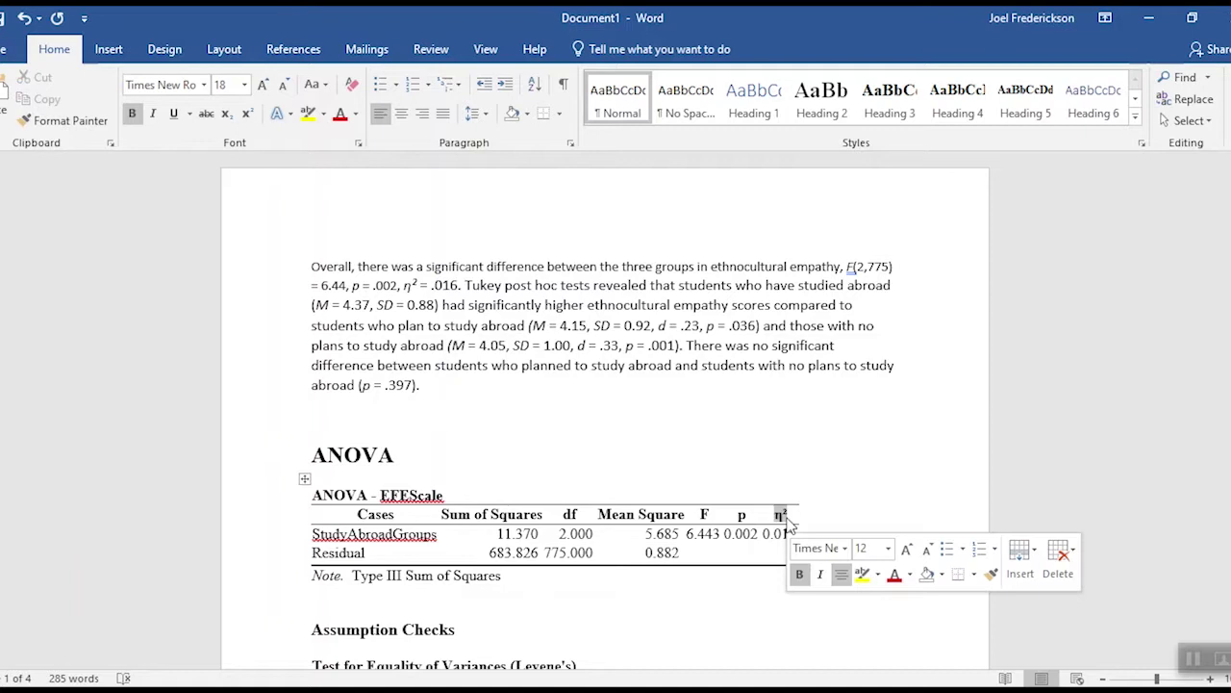
pyautogui.click(410, 288)
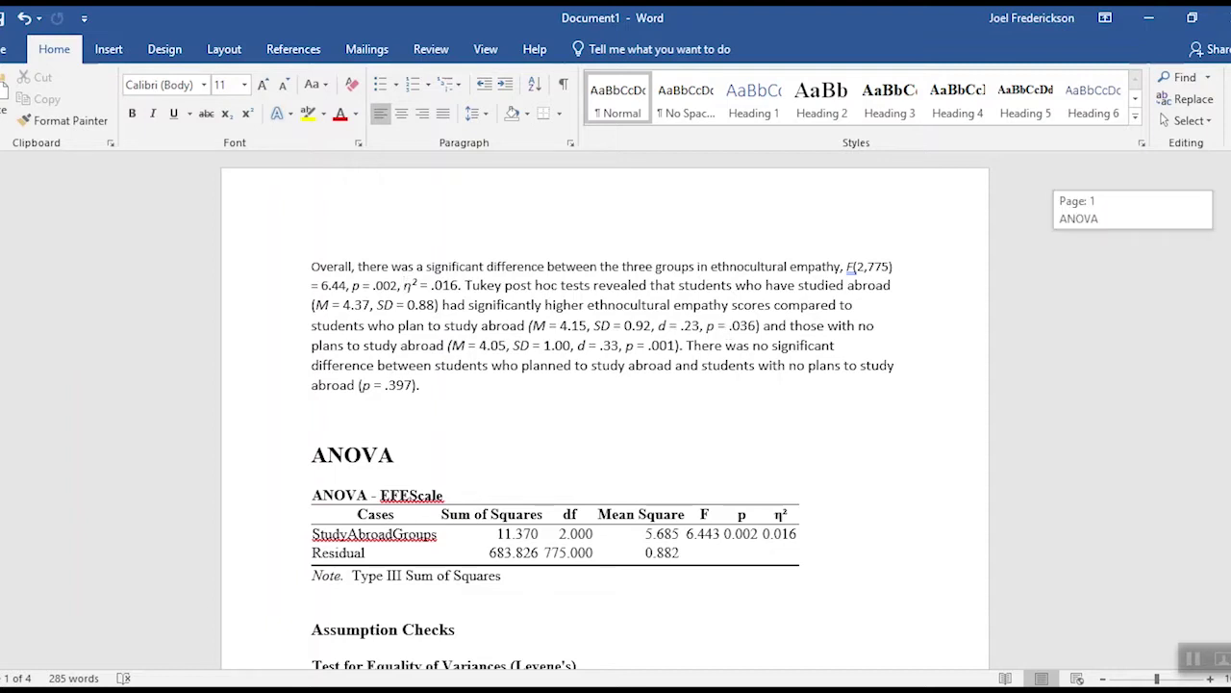
# Check the group descriptives and the post hoc comparison of Study Abroad Experience with Plan to Study Abroad against the write-up.
pyautogui.scroll(-4, 605, 414)
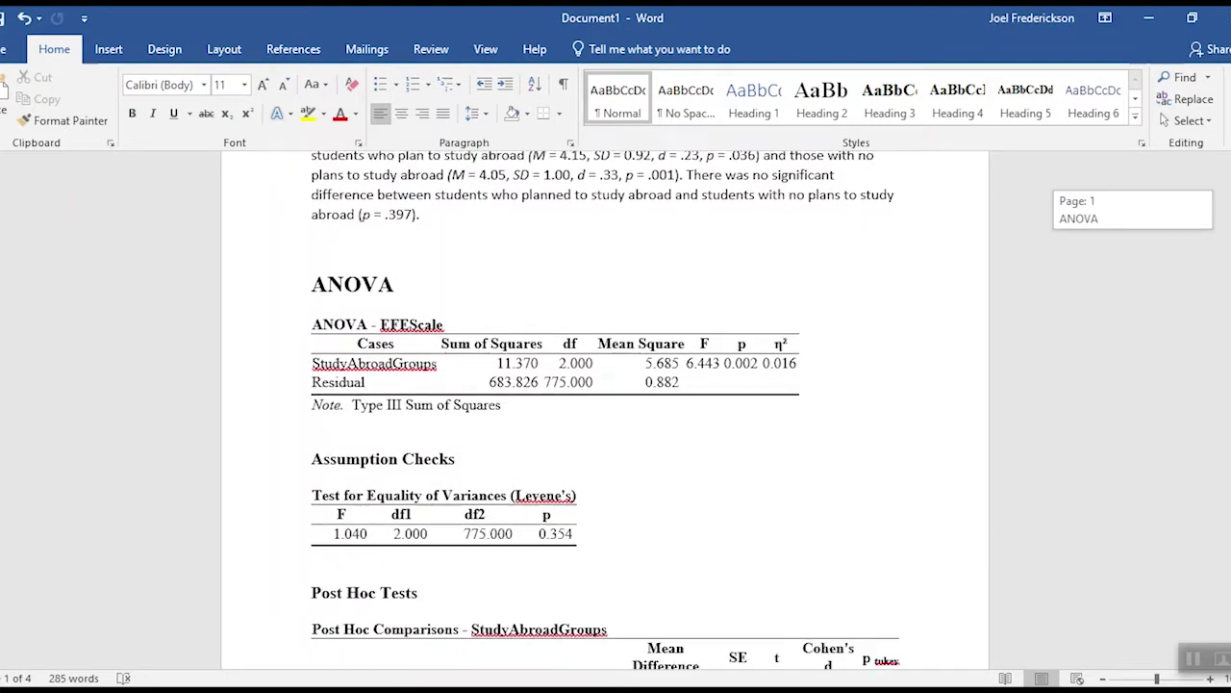
pyautogui.scroll(-14, 605, 392)
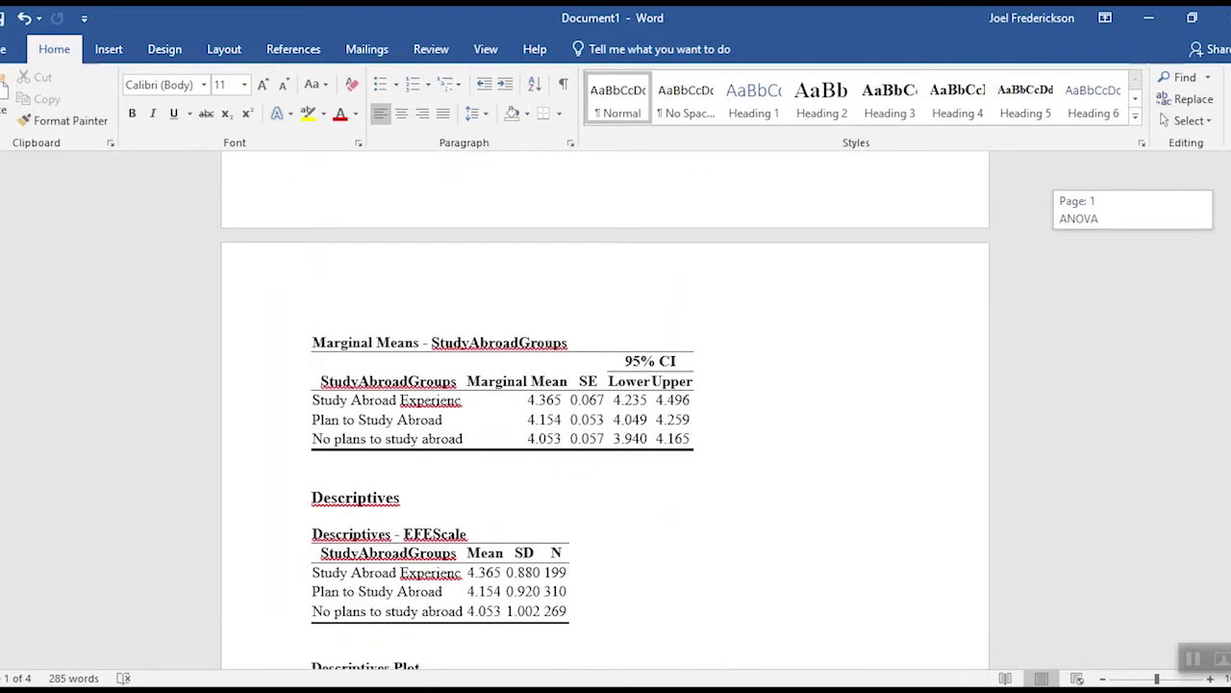
pyautogui.scroll(-1, 605, 404)
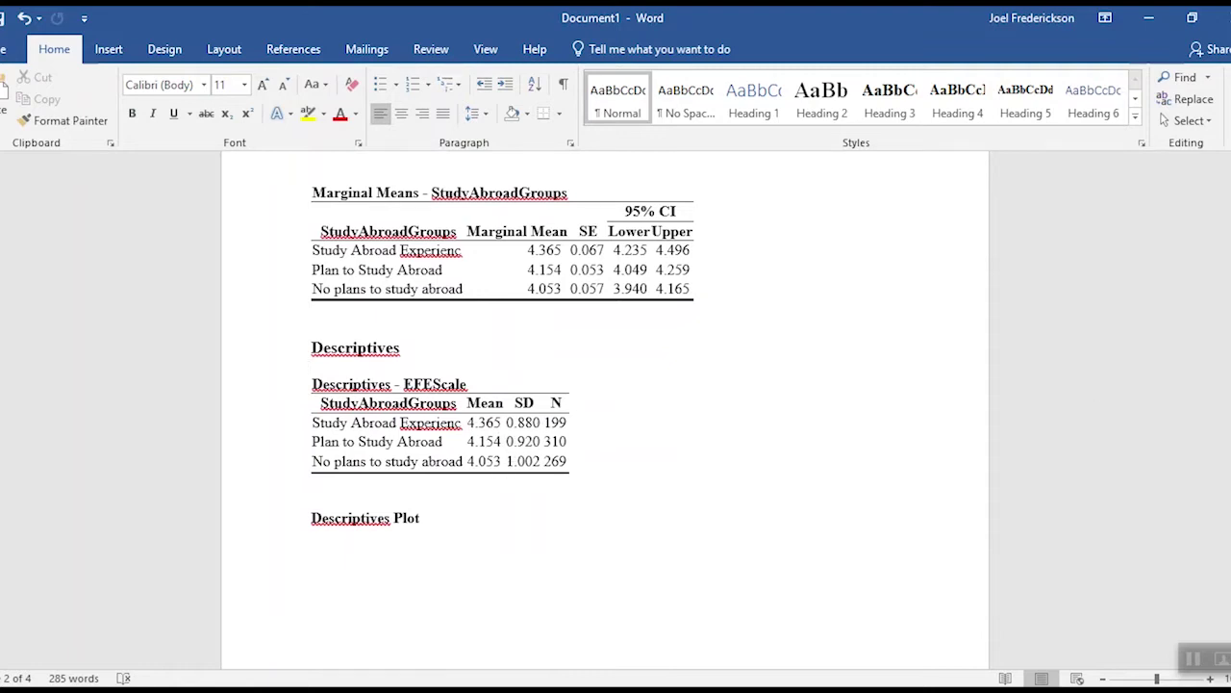
pyautogui.scroll(6, 605, 404)
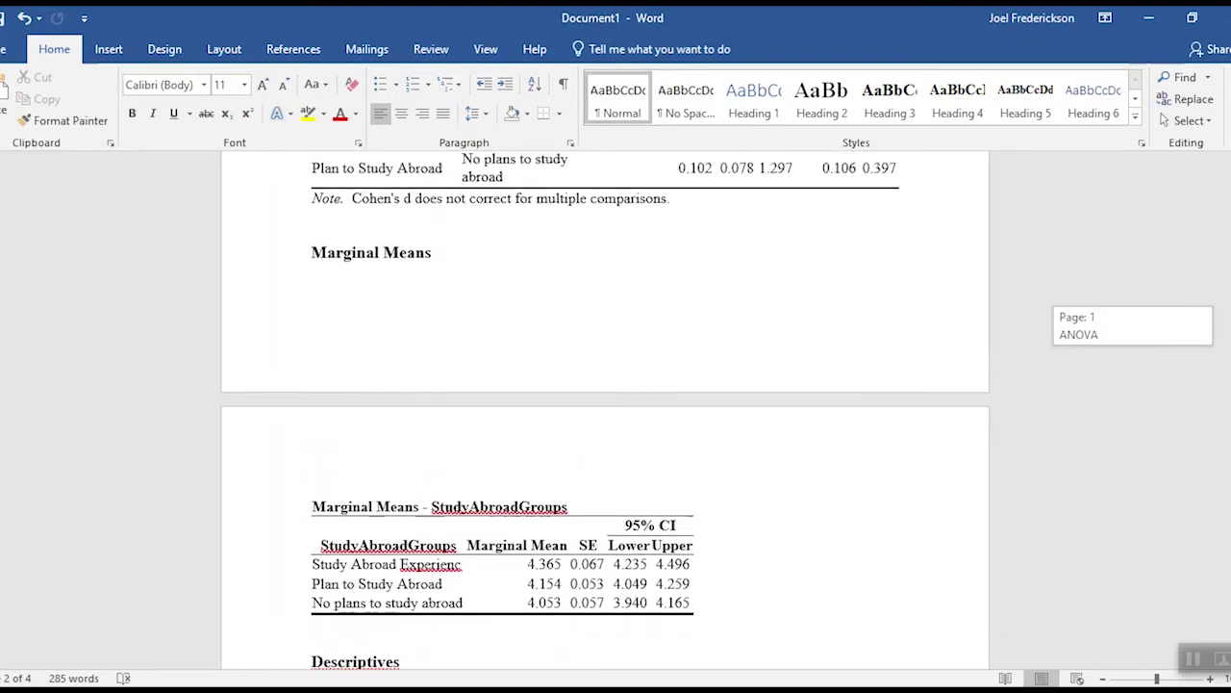
pyautogui.scroll(4, 605, 404)
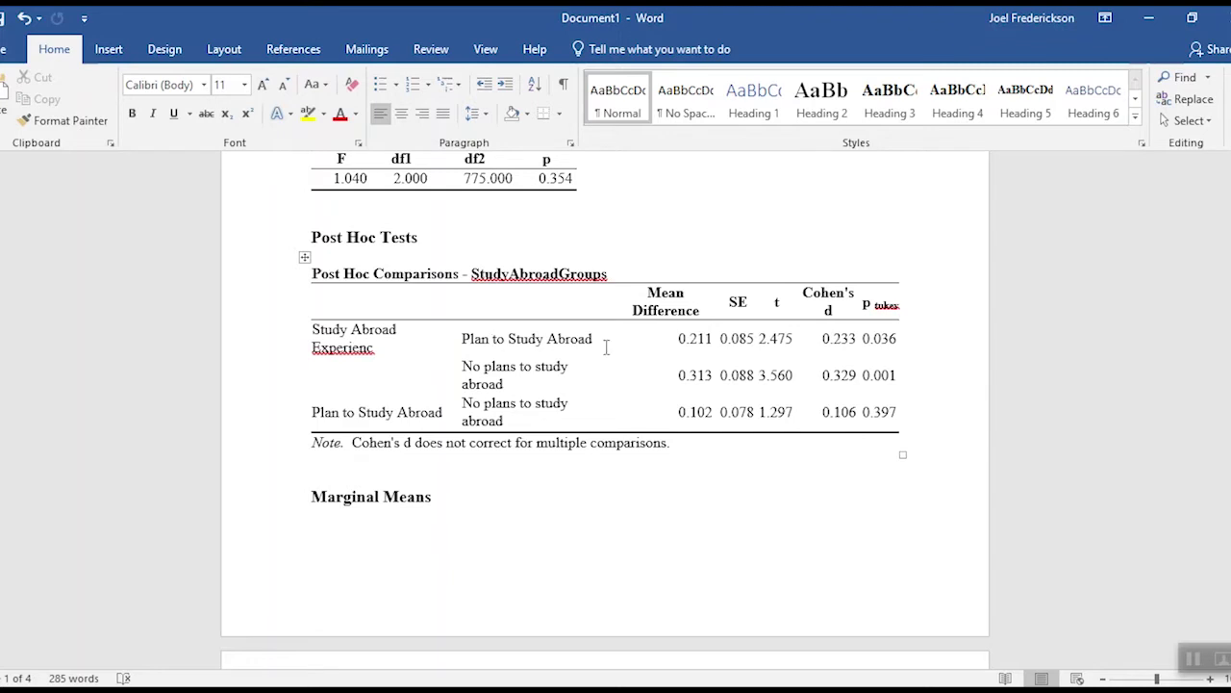
pyautogui.moveTo(823, 343); pyautogui.dragTo(896, 338)
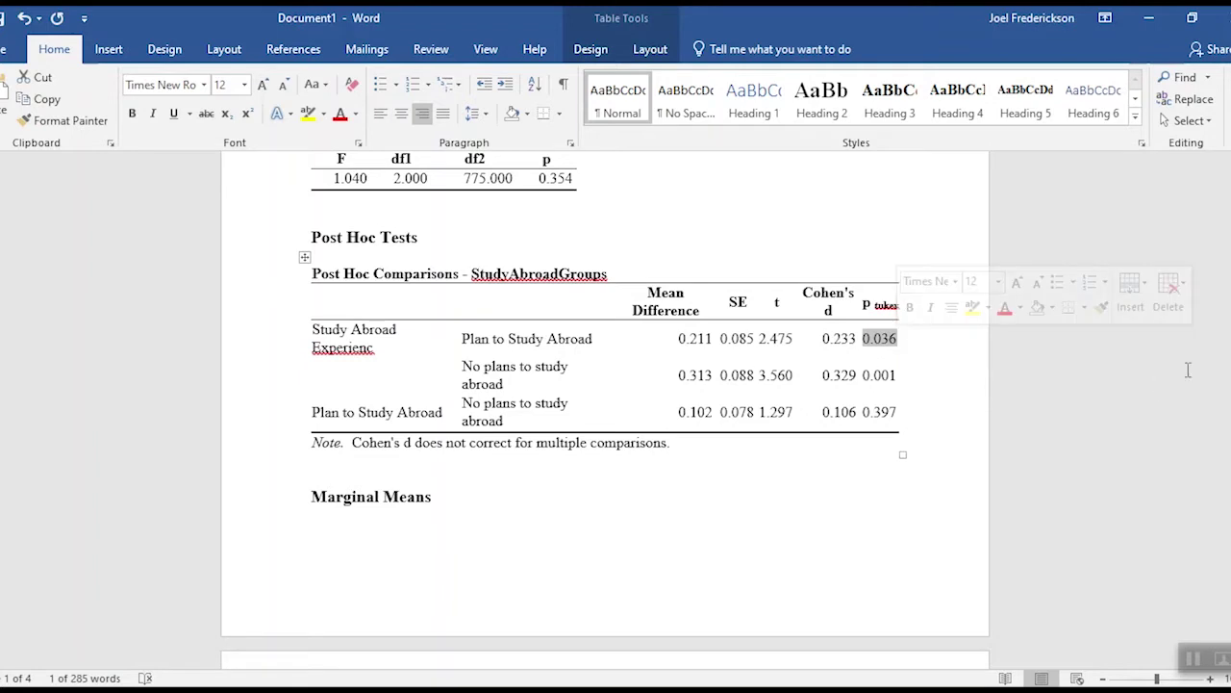
pyautogui.scroll(10, 605, 404)
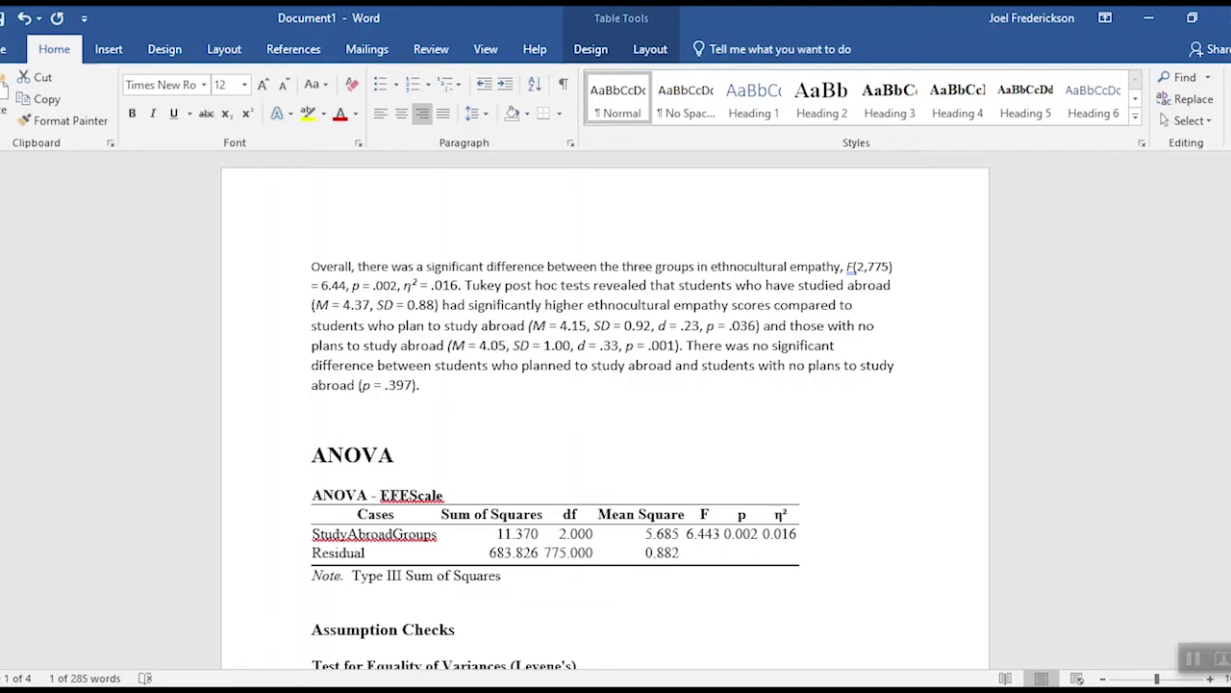
# Check the no-plans group's mean and SD, and its Cohen's d and Tukey p versus the study abroad experience group.
pyautogui.scroll(-15, 605, 414)
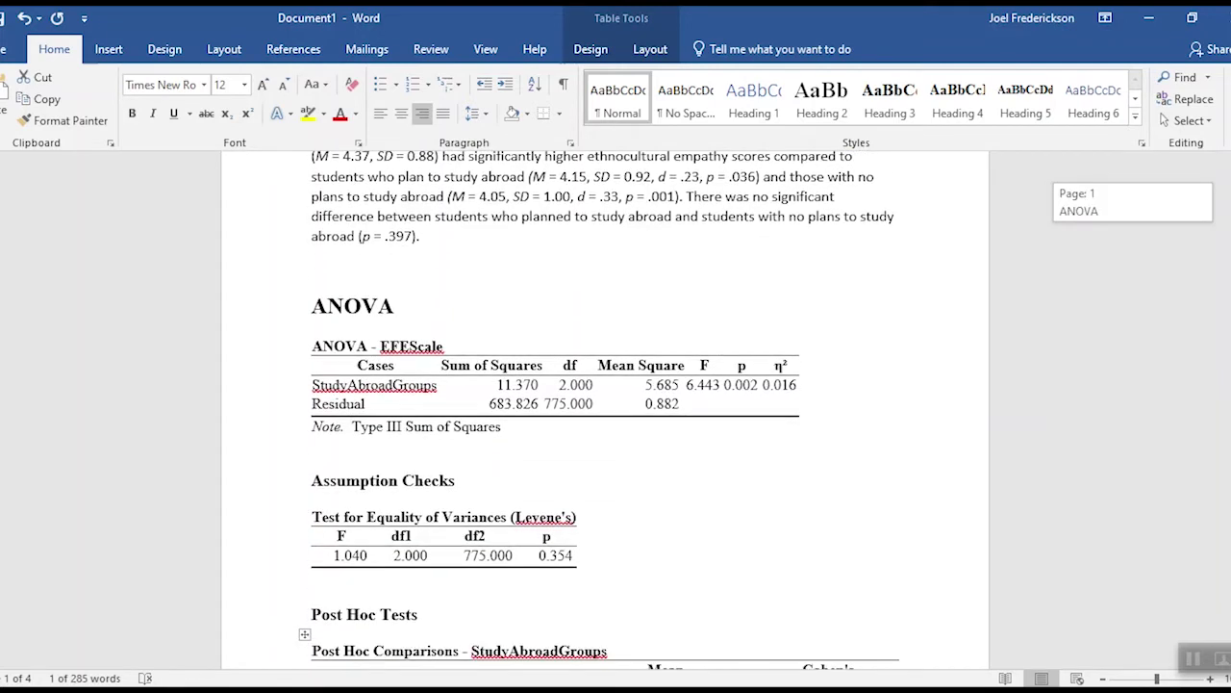
pyautogui.scroll(-7, 677, 423)
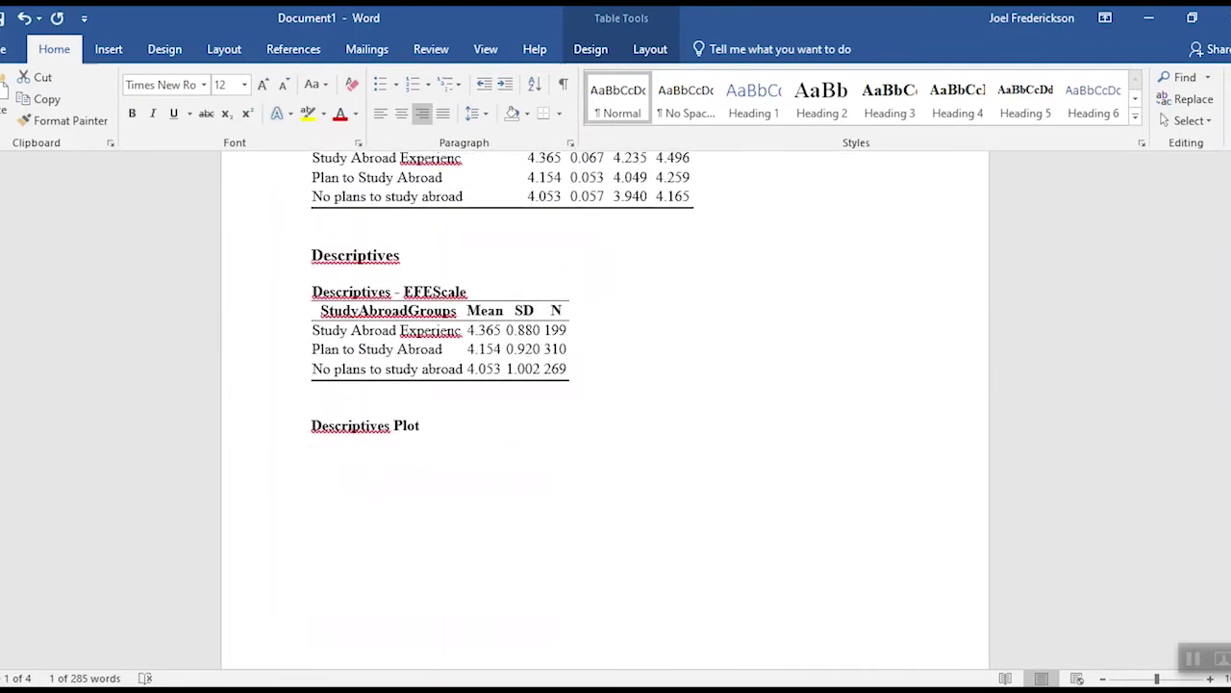
pyautogui.moveTo(470, 374); pyautogui.dragTo(537, 370)
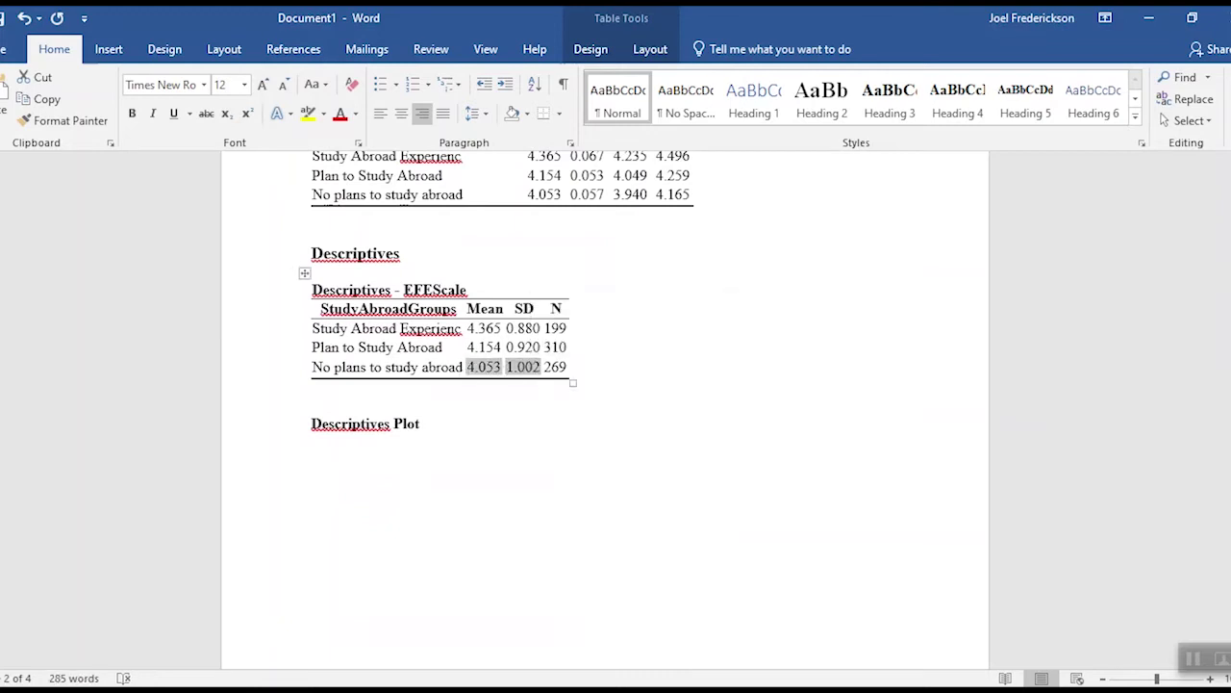
pyautogui.scroll(10, 605, 409)
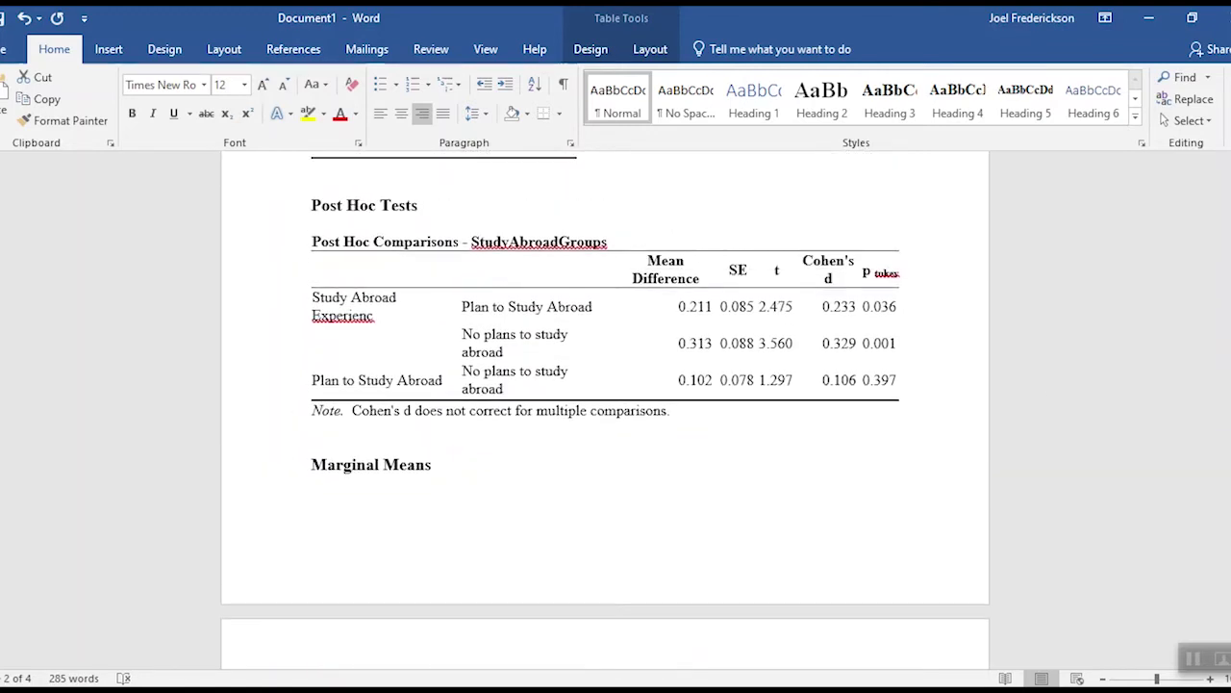
pyautogui.moveTo(818, 343); pyautogui.dragTo(847, 348)
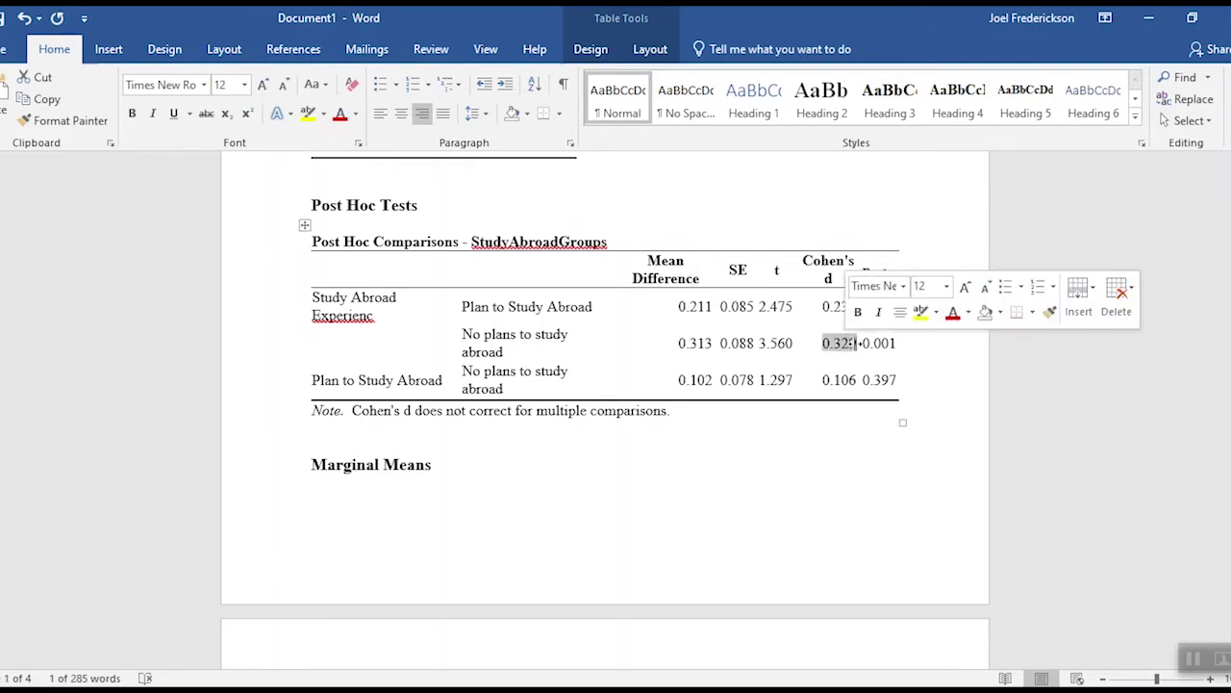
pyautogui.moveTo(864, 343); pyautogui.dragTo(897, 345)
pyautogui.scroll(10, 605, 404)
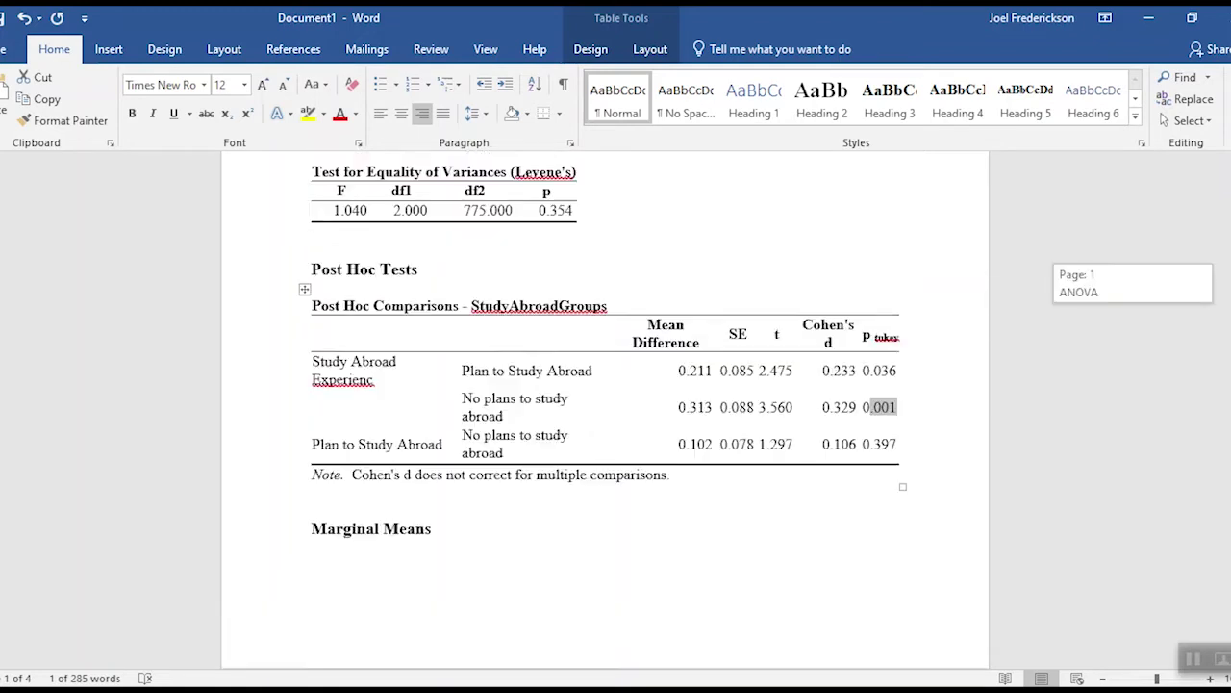
# Check the Tukey p value for Plan to Study Abroad versus No plans to study abroad against the write-up's last sentence.
pyautogui.scroll(1, 604, 404)
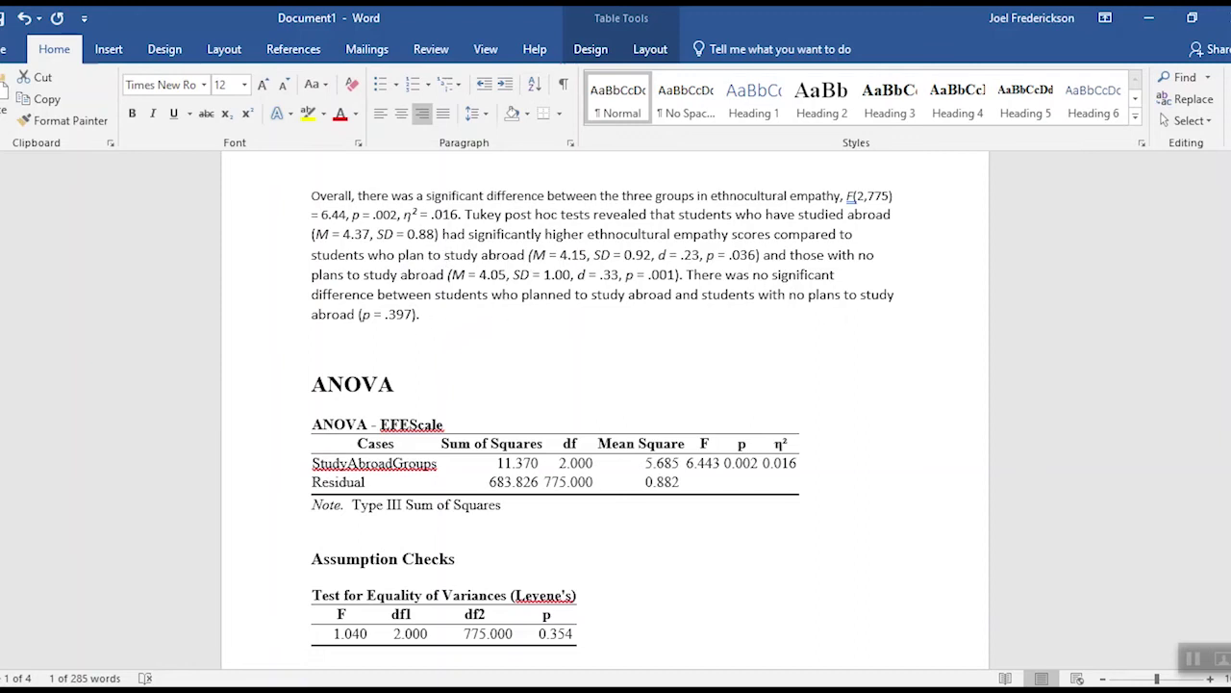
pyautogui.scroll(-12, 900, 327)
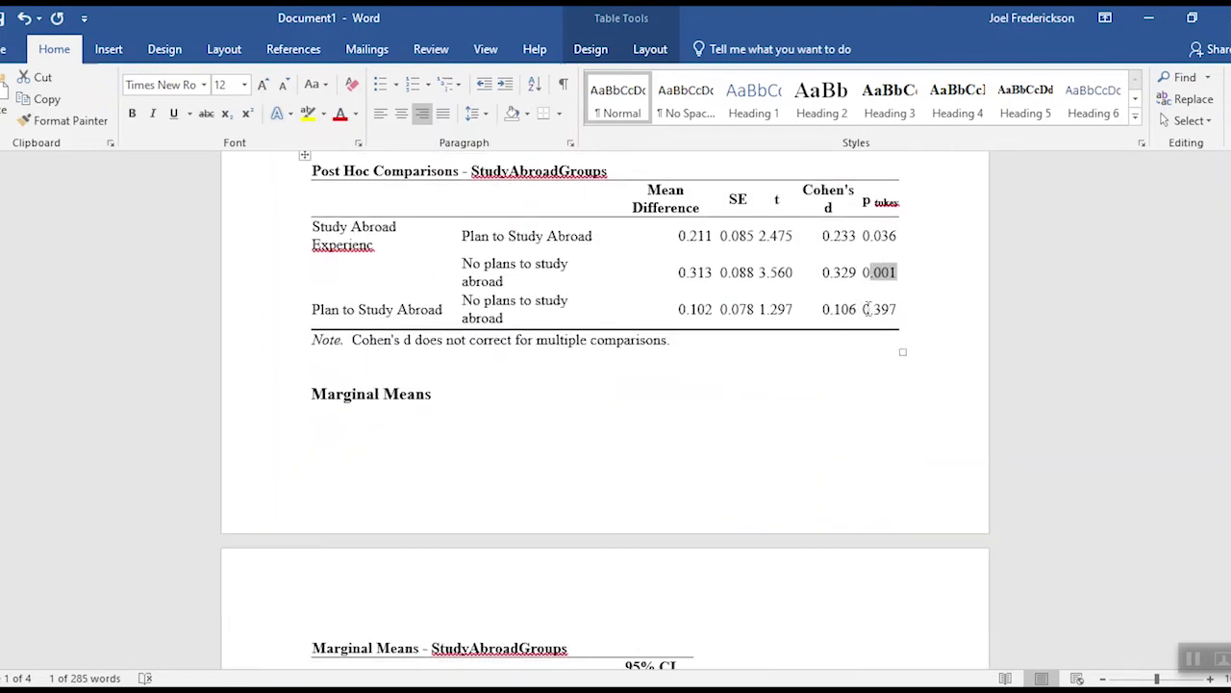
pyautogui.moveTo(869, 309); pyautogui.dragTo(897, 309)
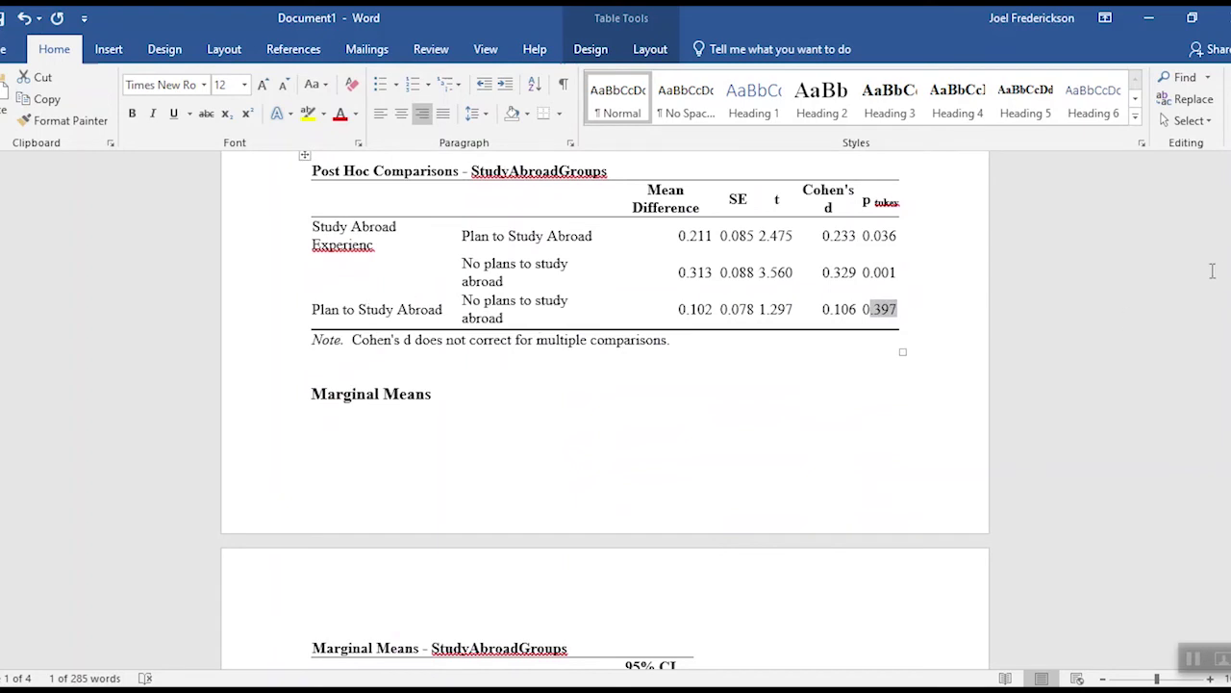
pyautogui.moveTo(1223, 289); pyautogui.dragTo(1223, 271)
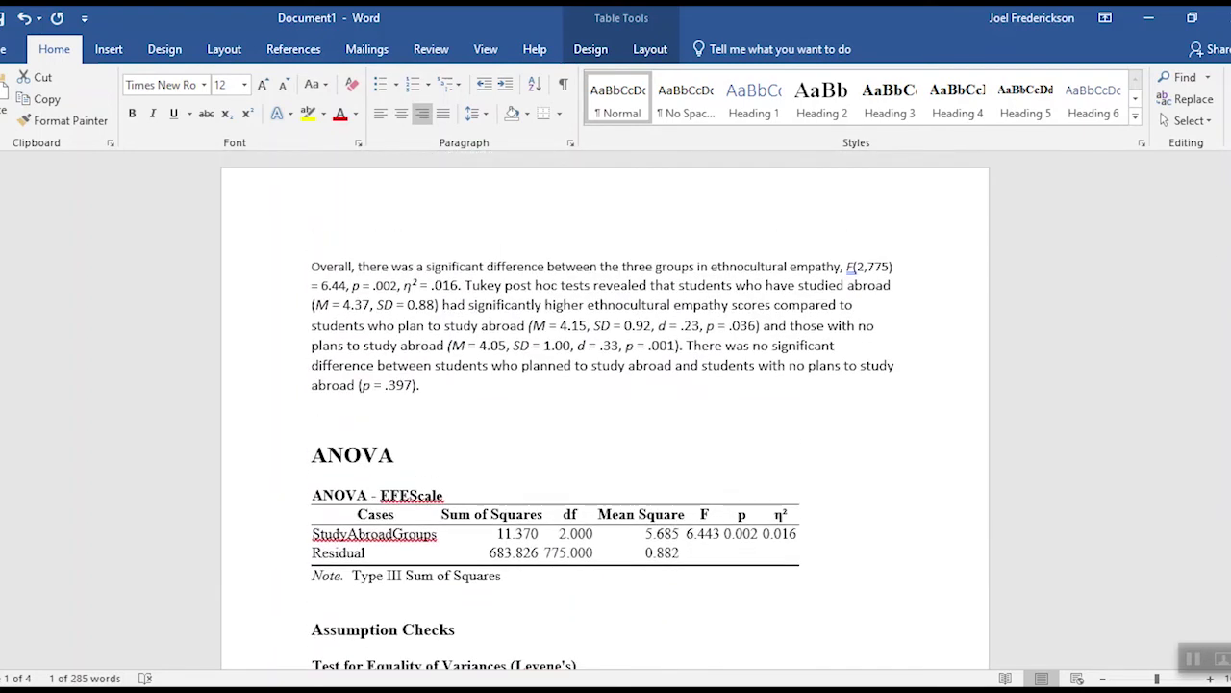